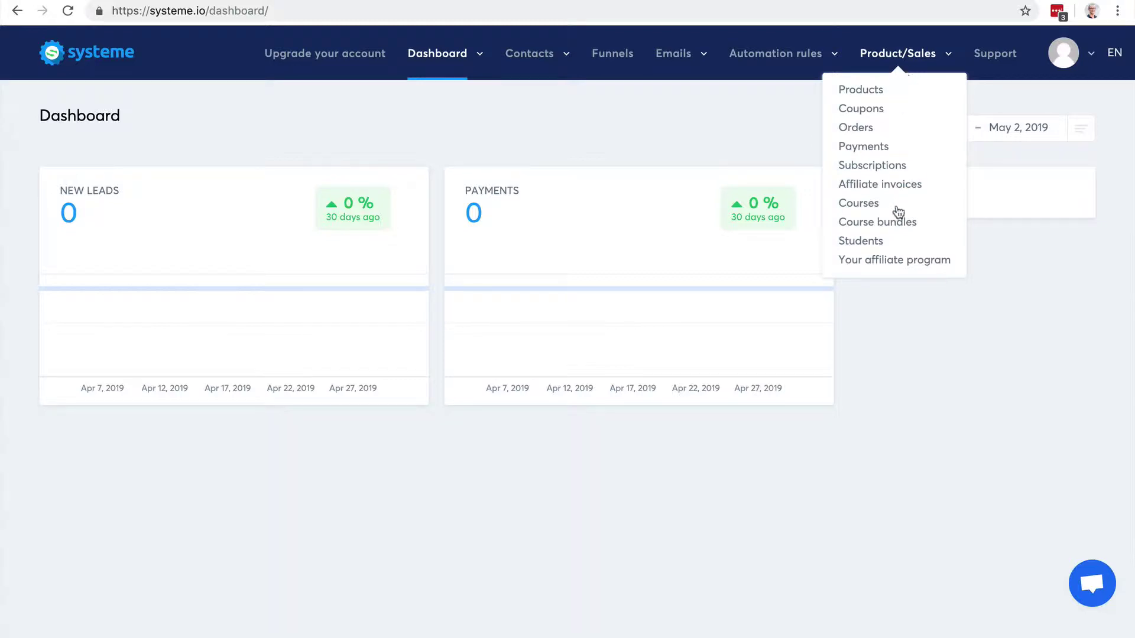
Create and save a new course named 'Real estate course' from the Courses list.
click(862, 204)
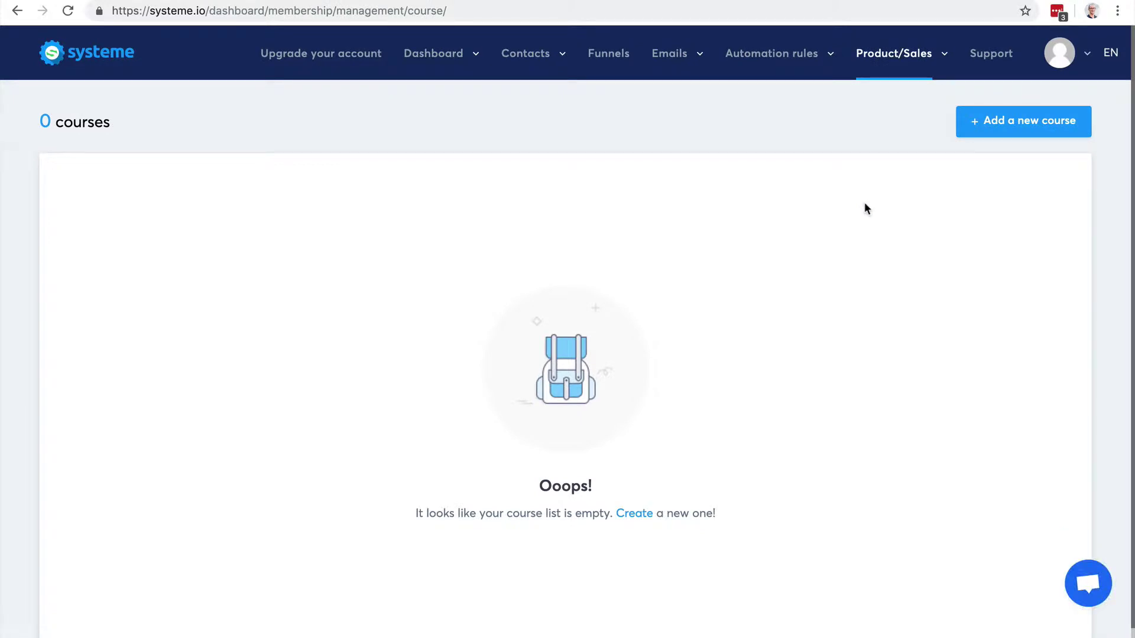
click(1007, 124)
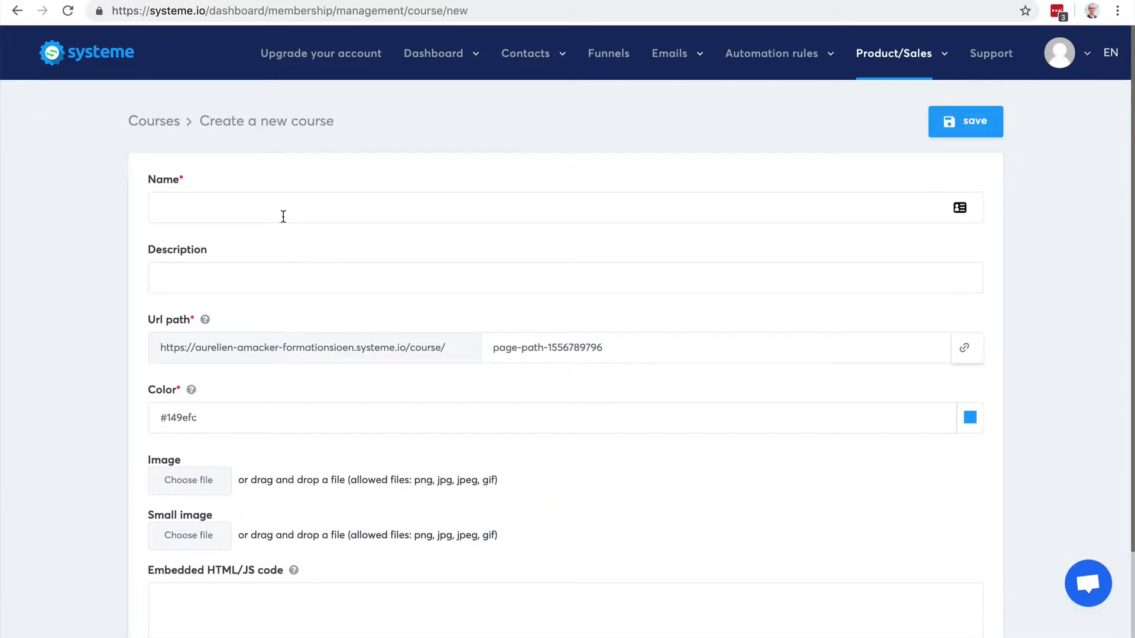
click(284, 215)
text(R)
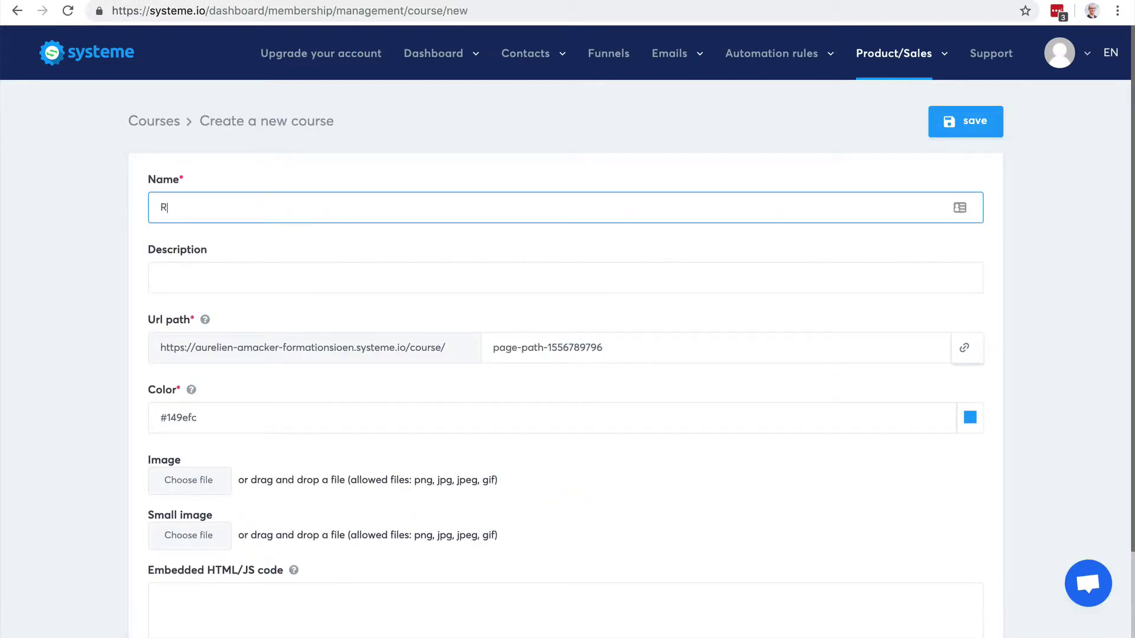
text(eal esta)
text(te course)
scroll(621, 328, down, 3)
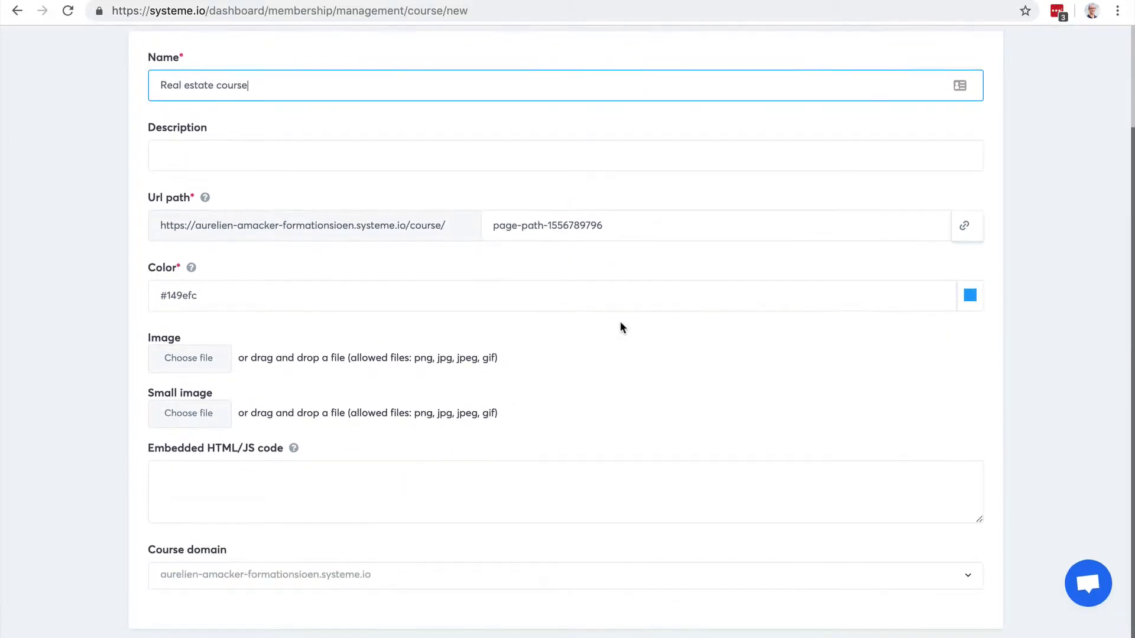
scroll(620, 323, up, 3)
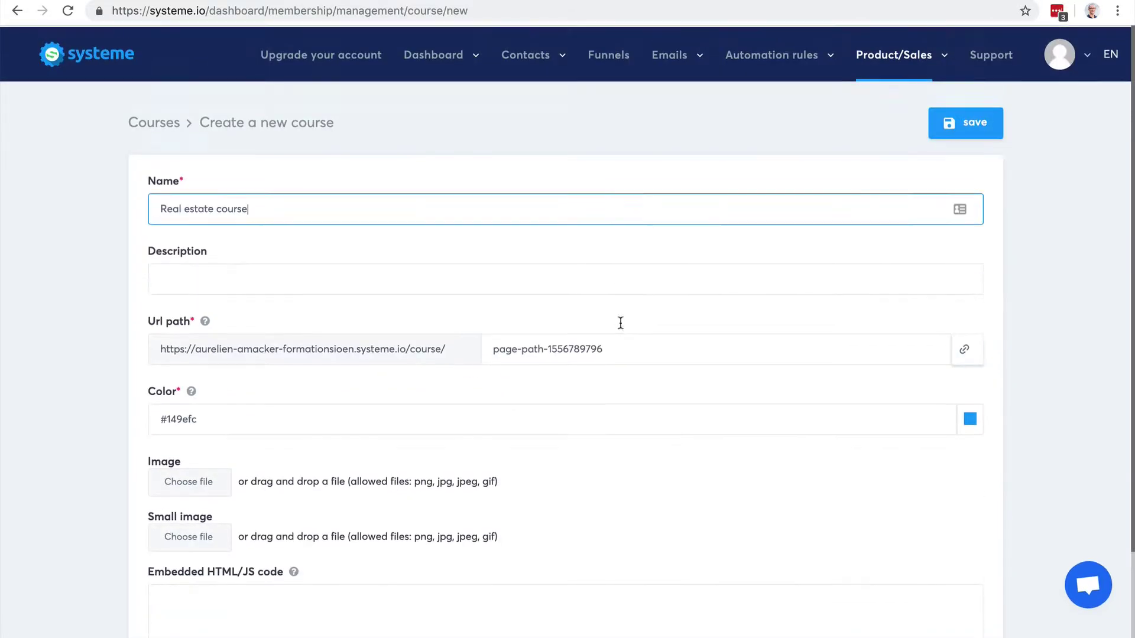
click(951, 127)
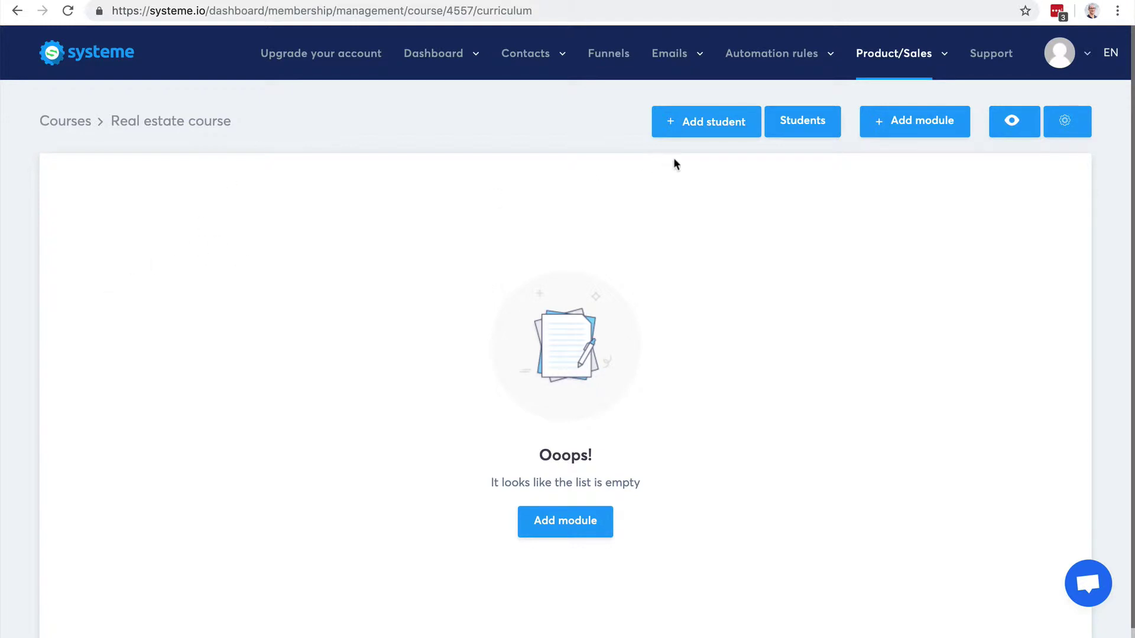
Add a module named 'First module' to the Real estate course.
click(905, 121)
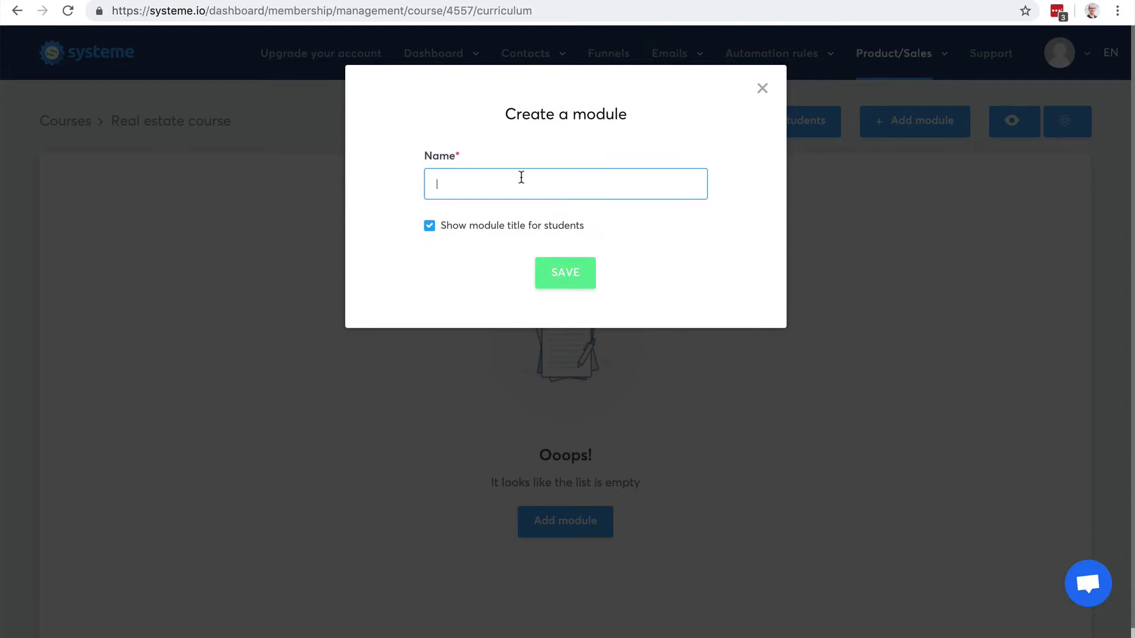
text(First module)
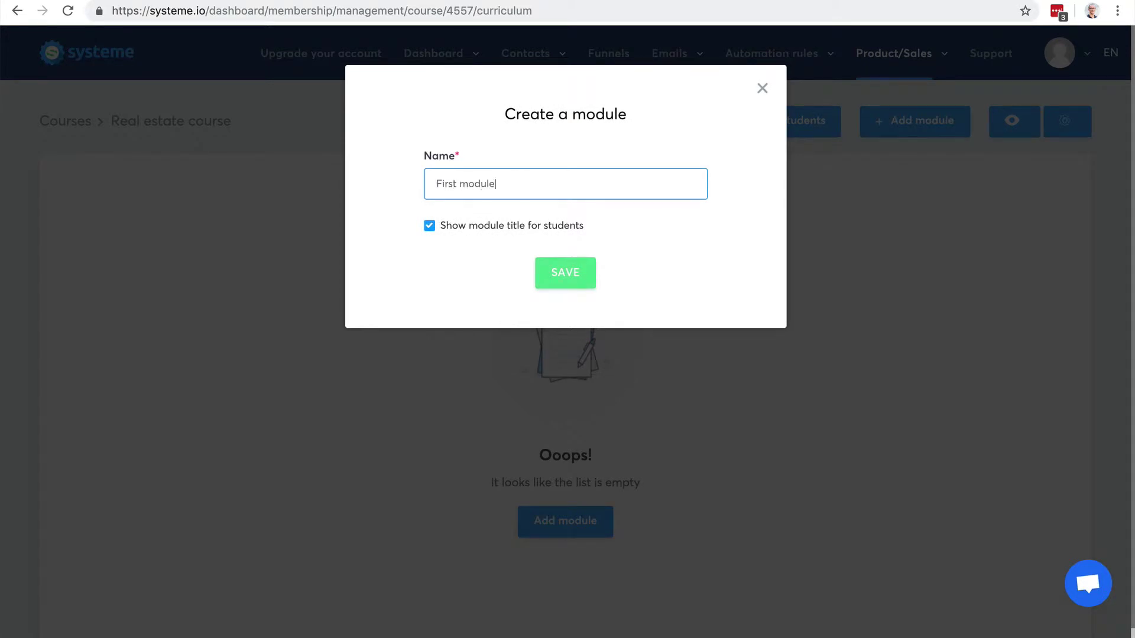
click(570, 274)
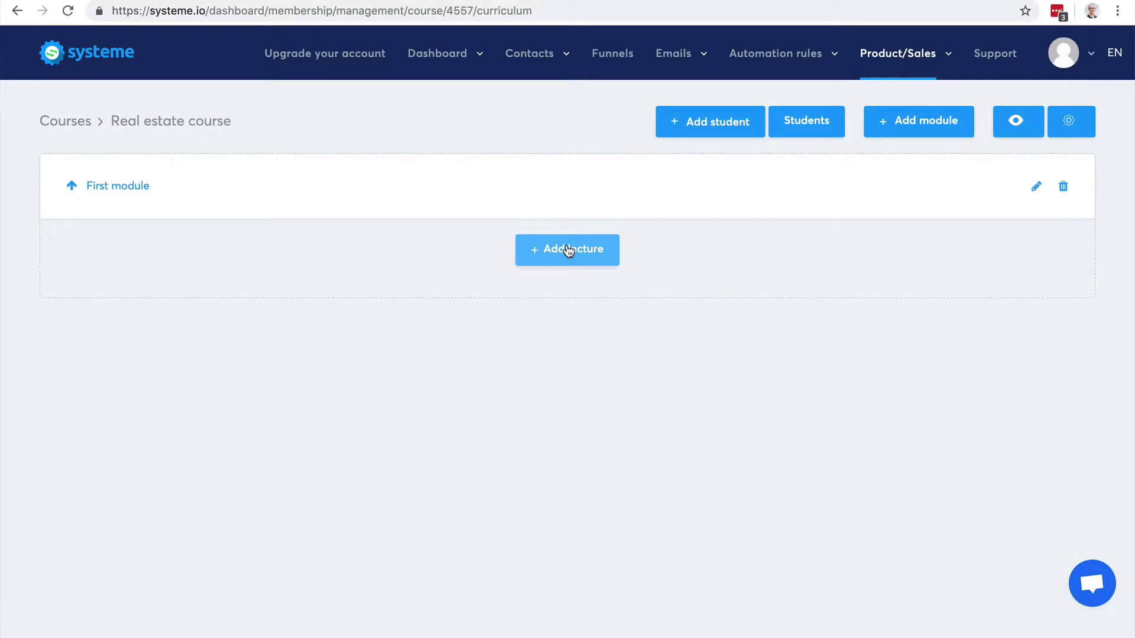
Add lecture 'Chapter 1: The foundation' to First module with a 7 delay before previous lecture.
click(568, 251)
text(Chap)
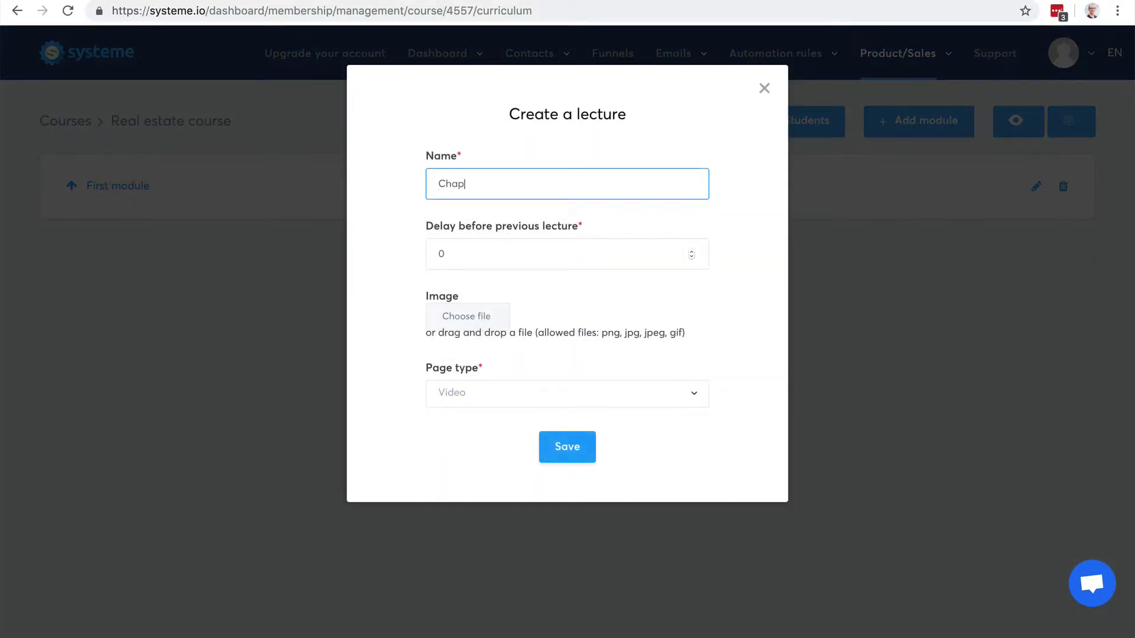
text(ter 1: T)
text(he )
text(foundation)
click(691, 252)
double_click(691, 252)
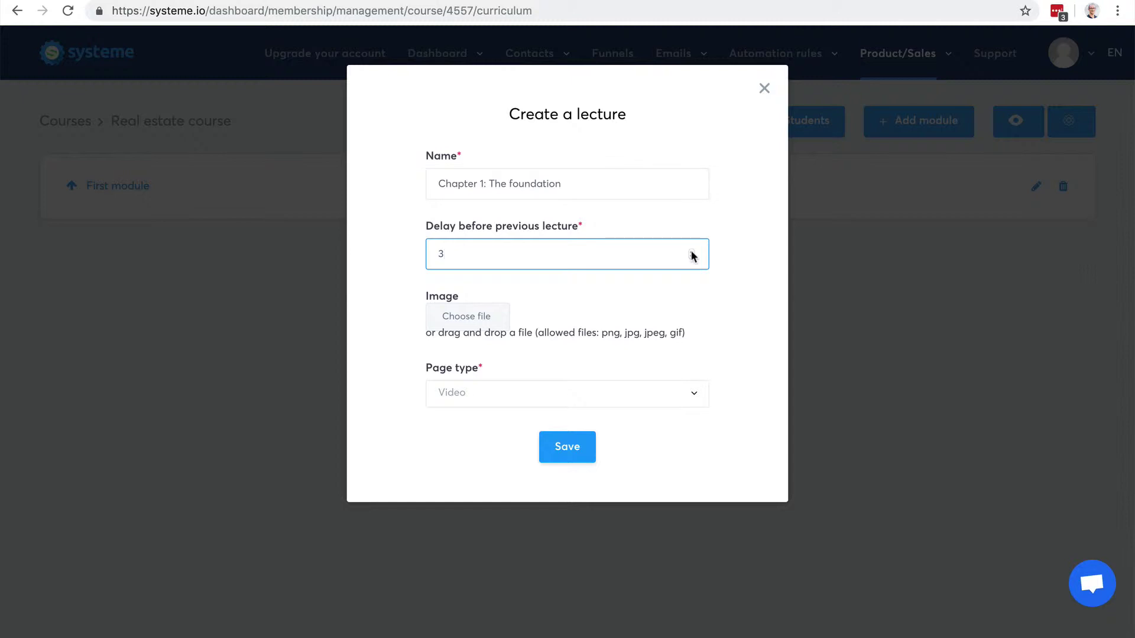
double_click(692, 252)
click(692, 251)
click(693, 258)
double_click(690, 256)
click(689, 253)
click(689, 253)
click(561, 448)
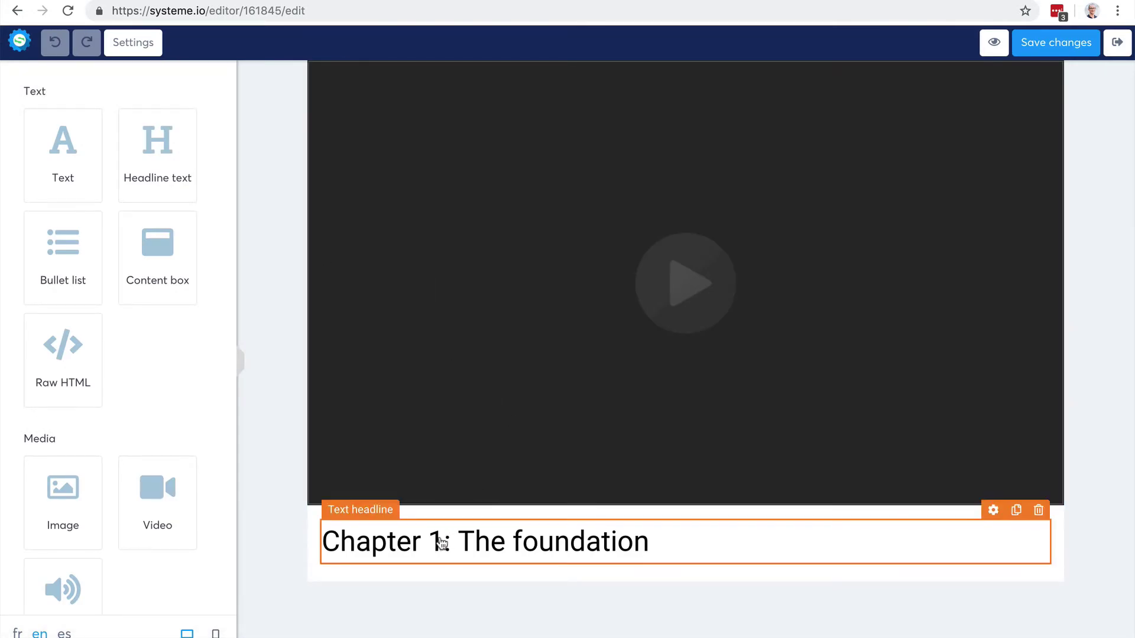
mouse_move(443, 542)
mouse_down()
mouse_move(396, 204)
mouse_move(325, 64)
mouse_up()
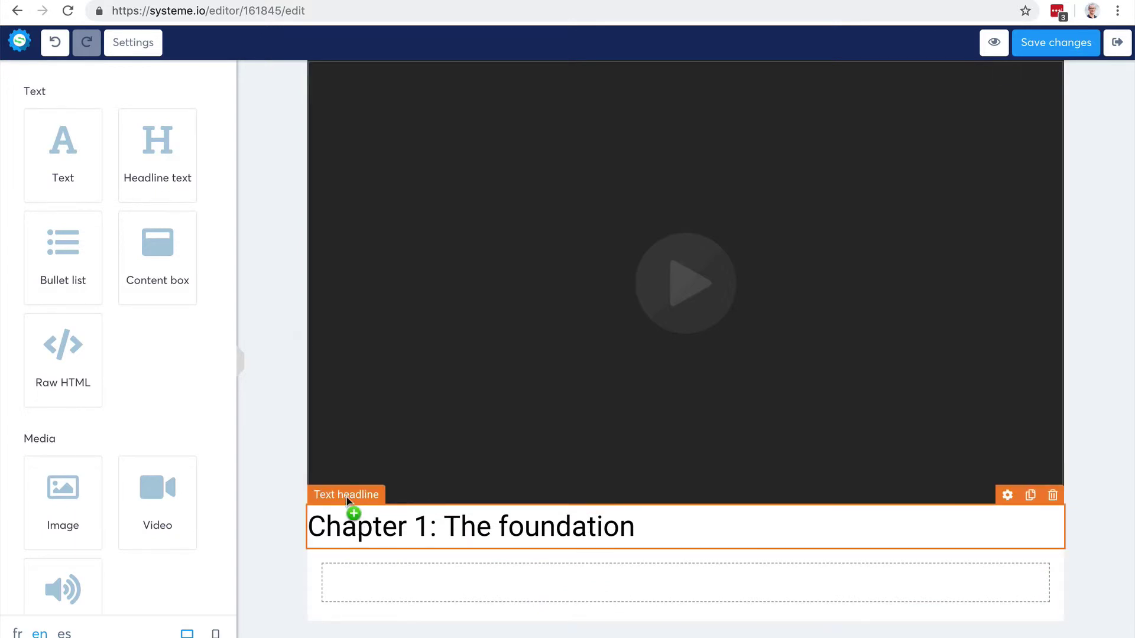
mouse_move(349, 501)
mouse_down()
mouse_move(337, 66)
mouse_move(321, 68)
mouse_up()
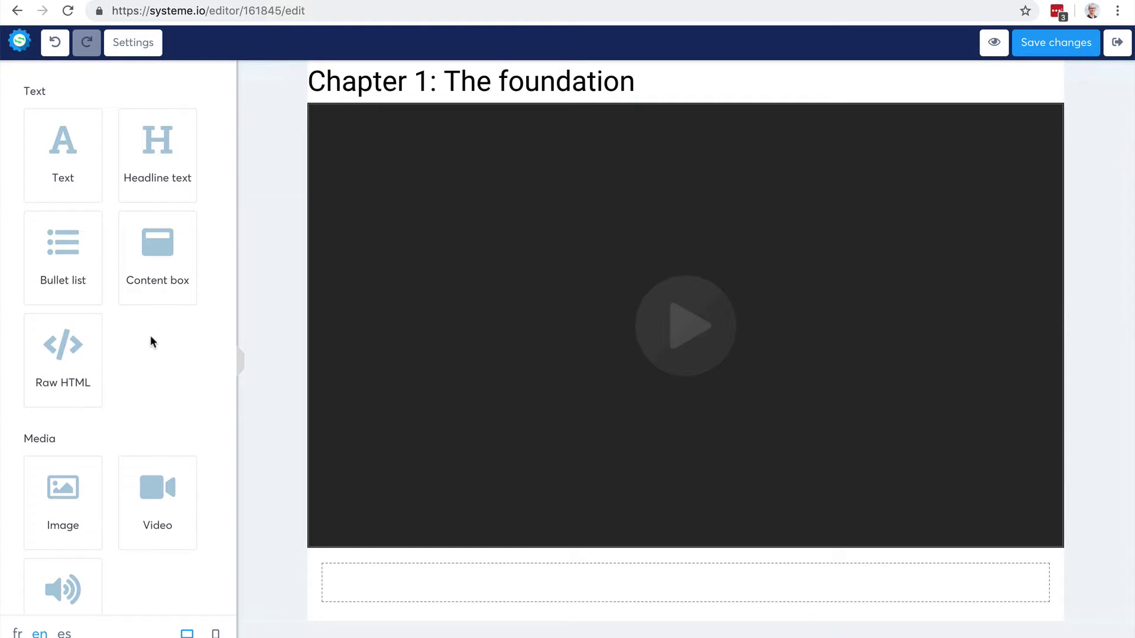
scroll(151, 342, down, 3)
scroll(149, 343, down, 2)
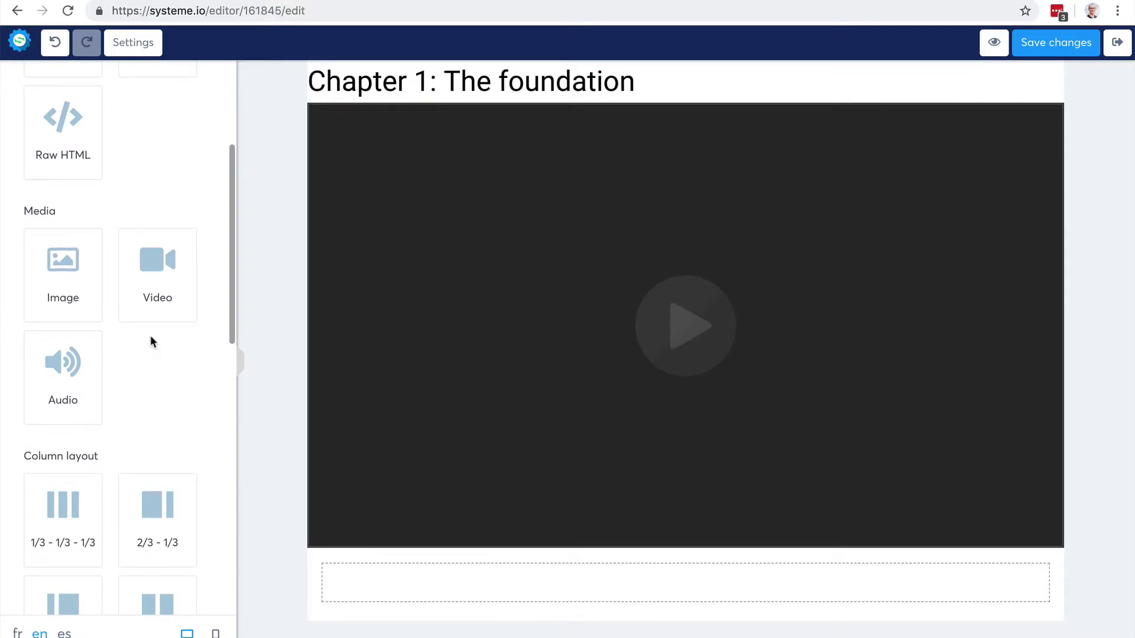
scroll(150, 343, down, 1)
scroll(150, 342, down, 5)
scroll(151, 341, down, 5)
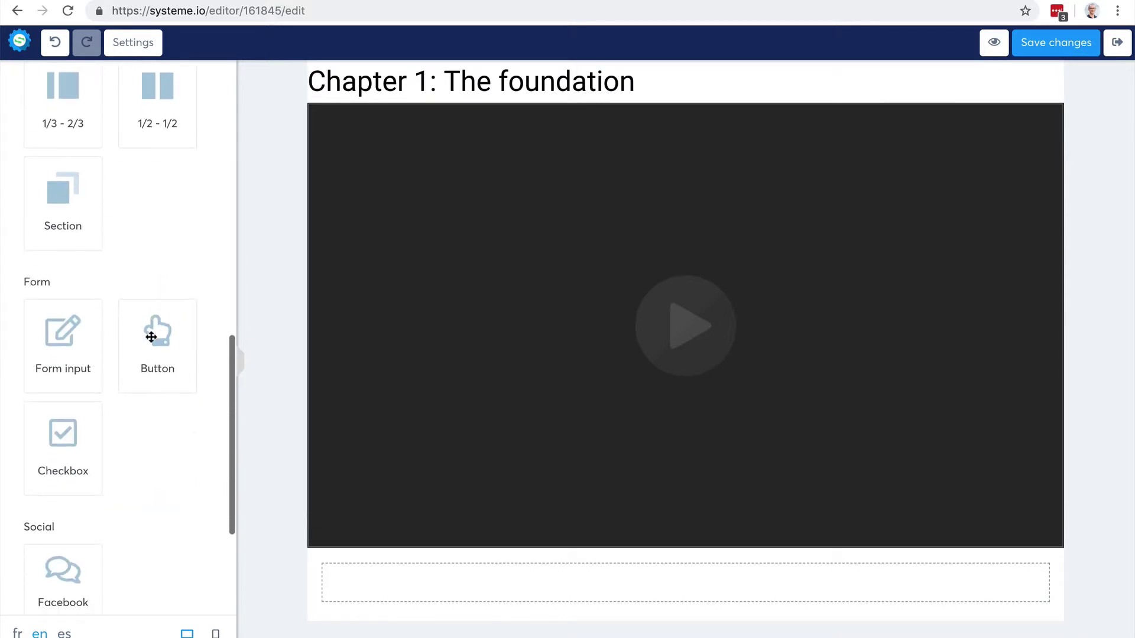
scroll(151, 338, up, 4)
scroll(150, 336, up, 5)
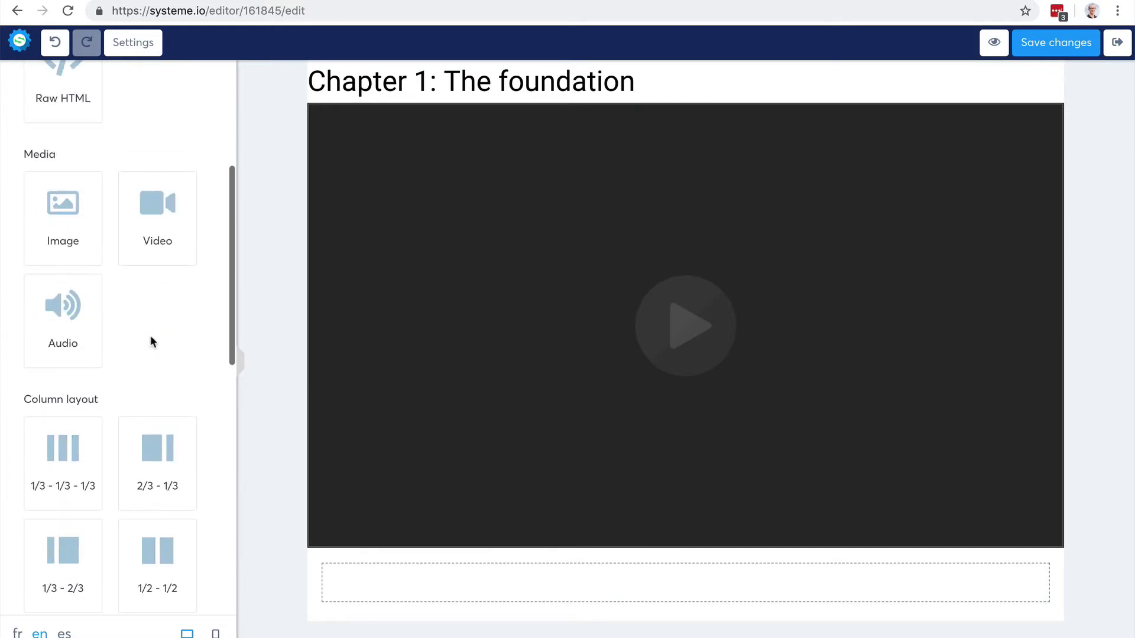
scroll(150, 342, up, 3)
scroll(150, 343, up, 1)
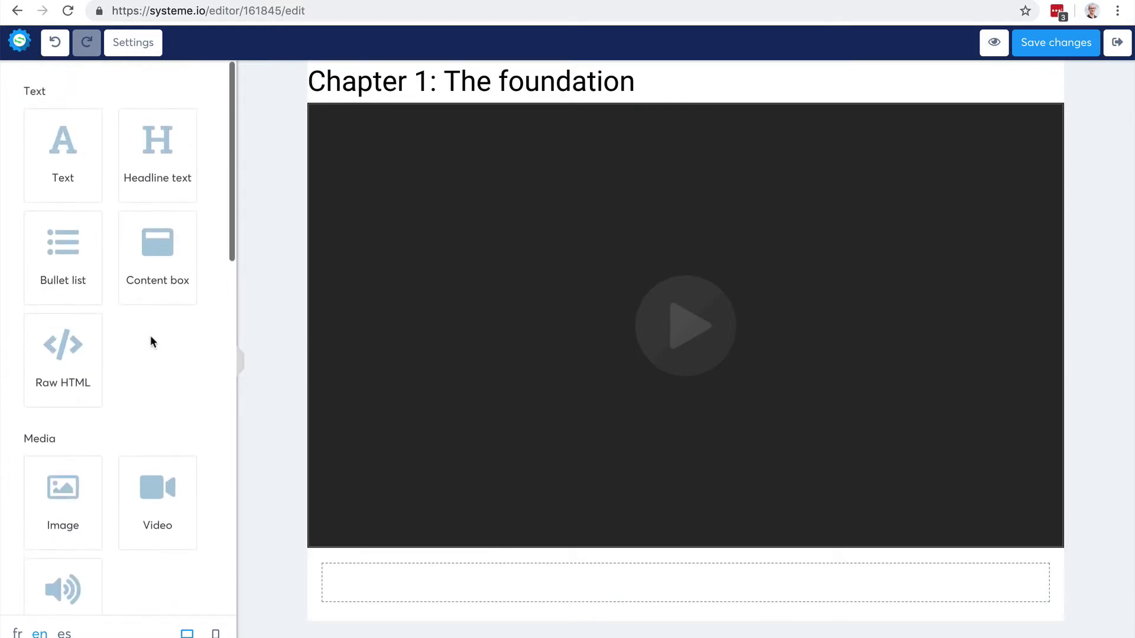
Place a content box below the video and set its header title to 'Resources'.
drag(163, 284, 410, 594)
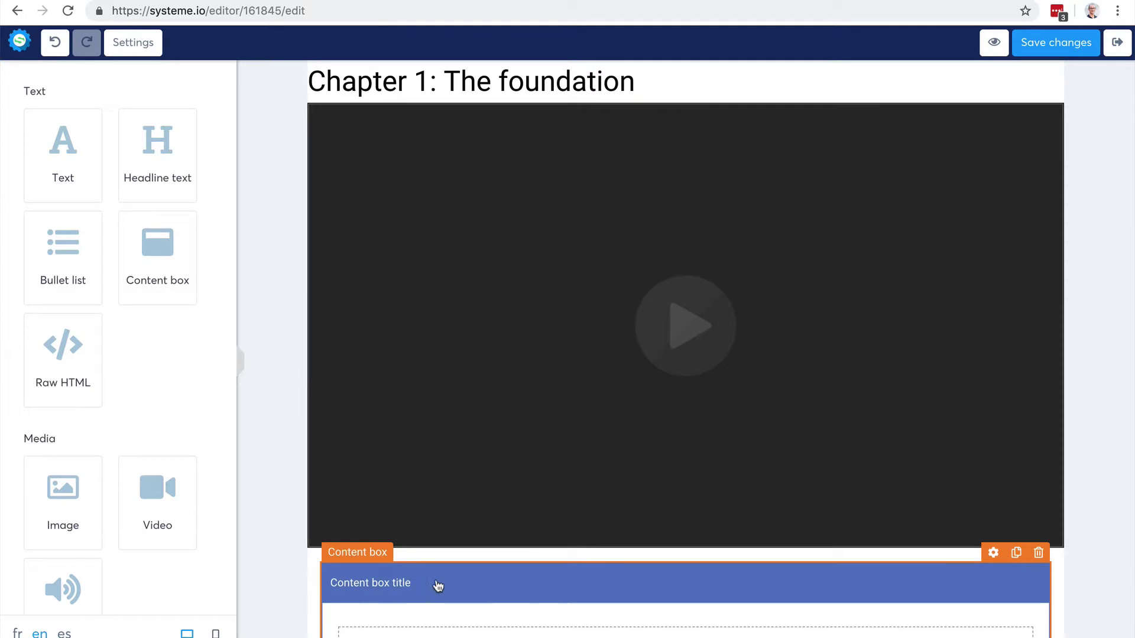
click(994, 554)
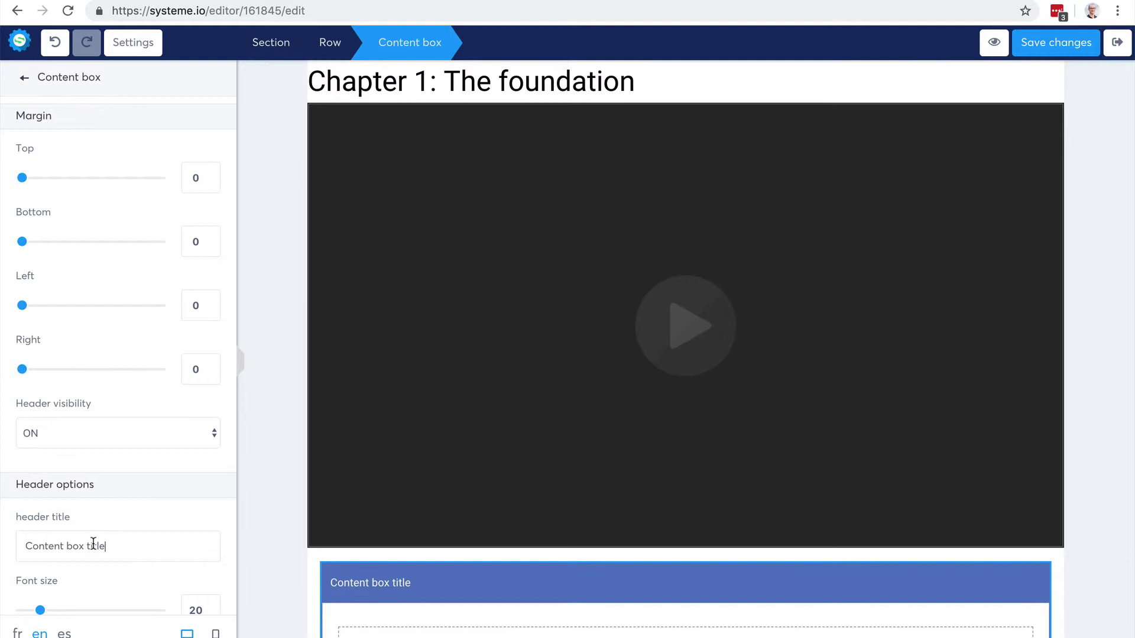
drag(94, 543, 9, 545)
text(R)
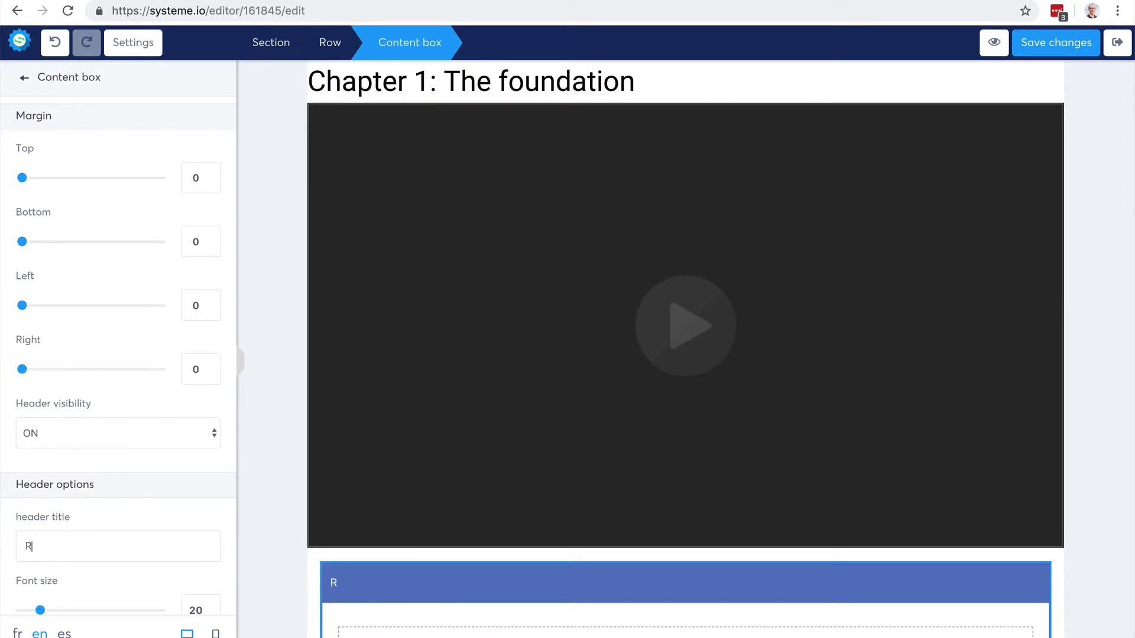
text(esour)
key(BackSpace)
key(BackSpace)
key(BackSpace)
text(o)
text(urces)
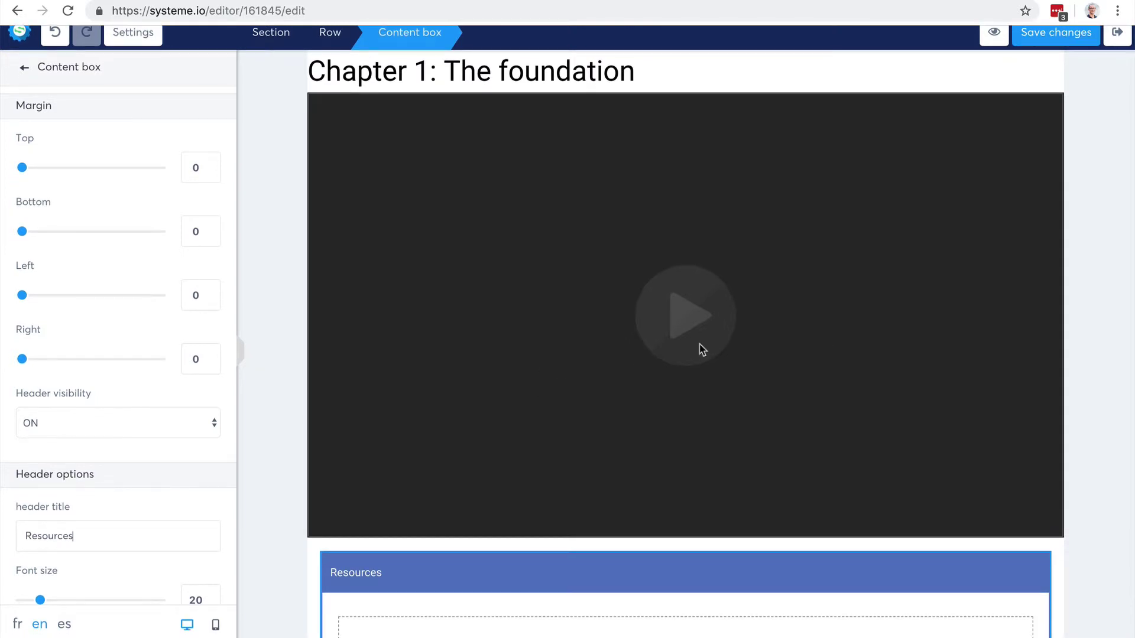
click(1106, 290)
scroll(1106, 302, down, 1)
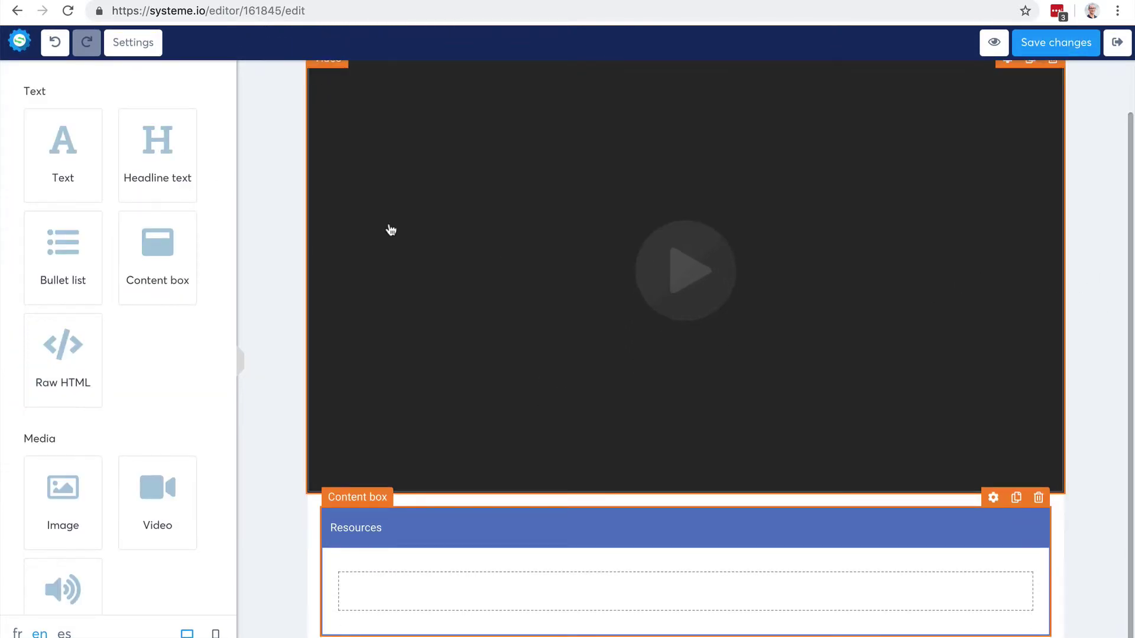
Add a bullet list inside the Resources box with light green icons.
drag(66, 260, 401, 589)
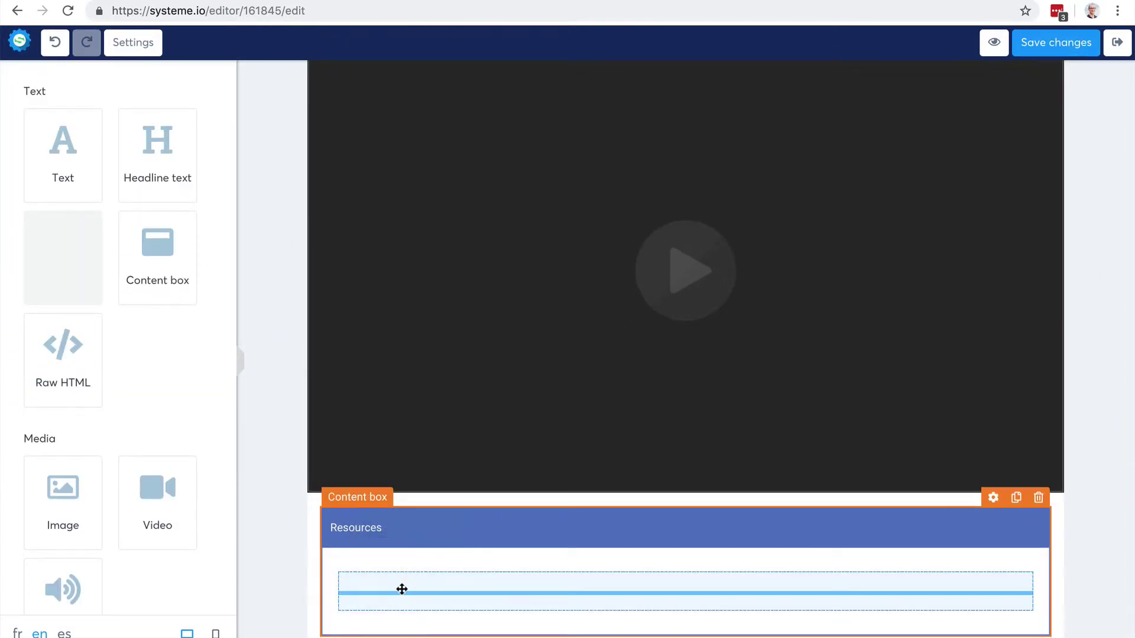
click(367, 601)
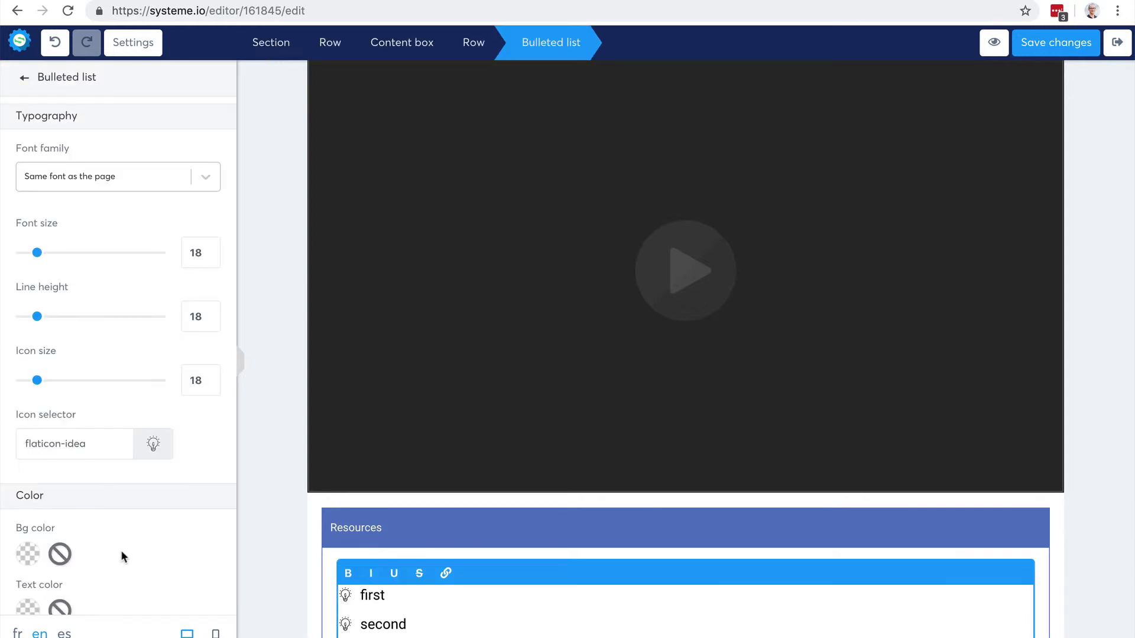
scroll(123, 557, down, 3)
click(25, 442)
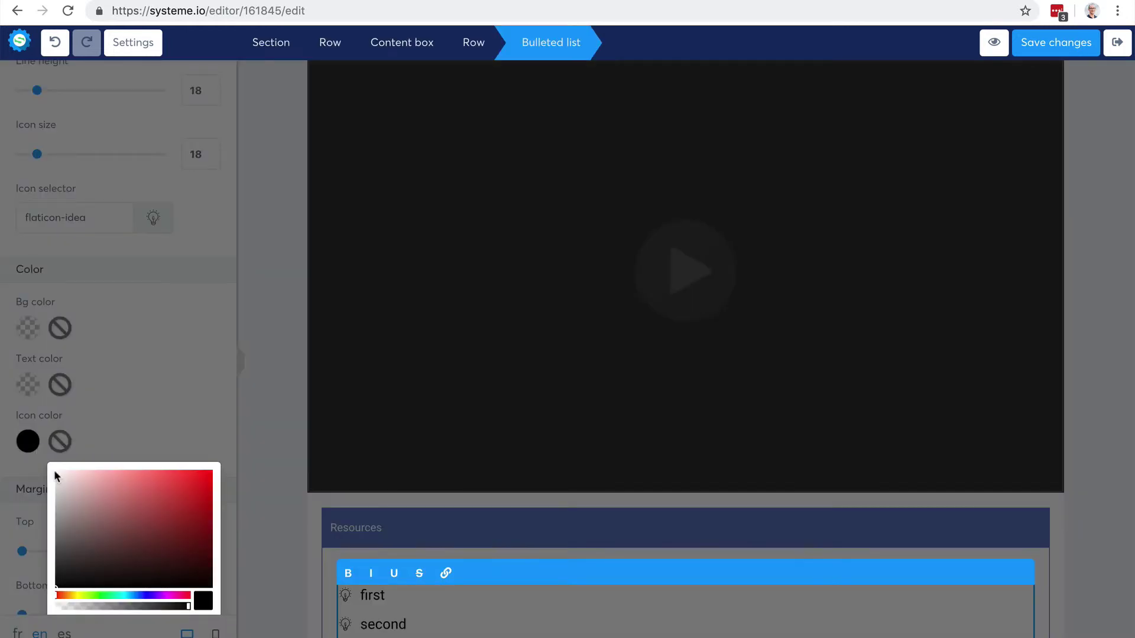
scroll(170, 563, down, 2)
click(102, 578)
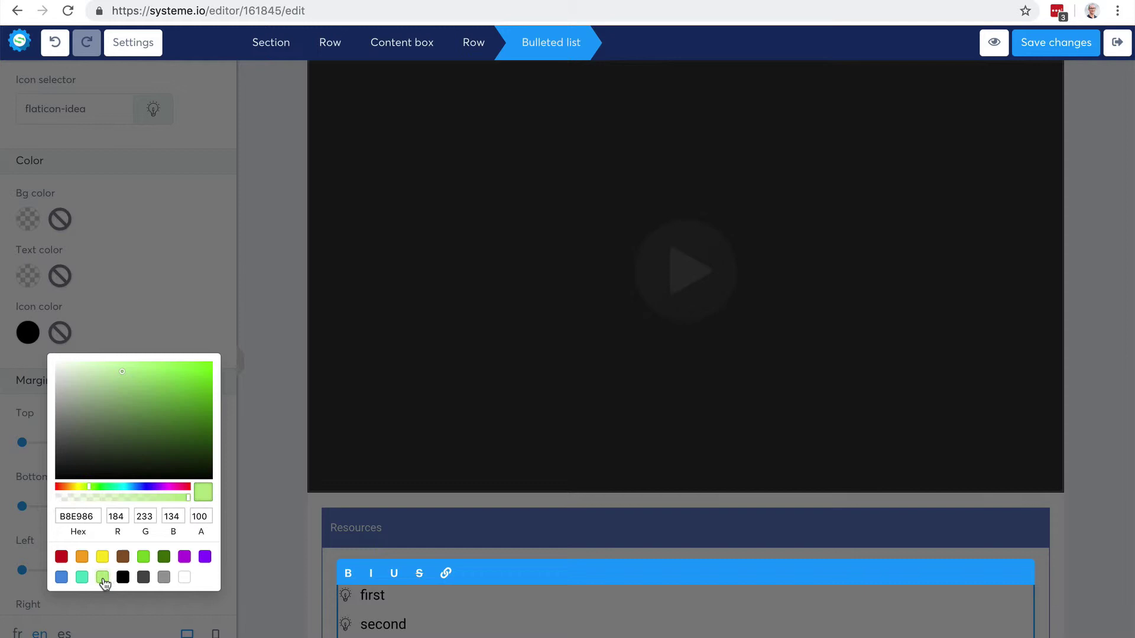
click(271, 367)
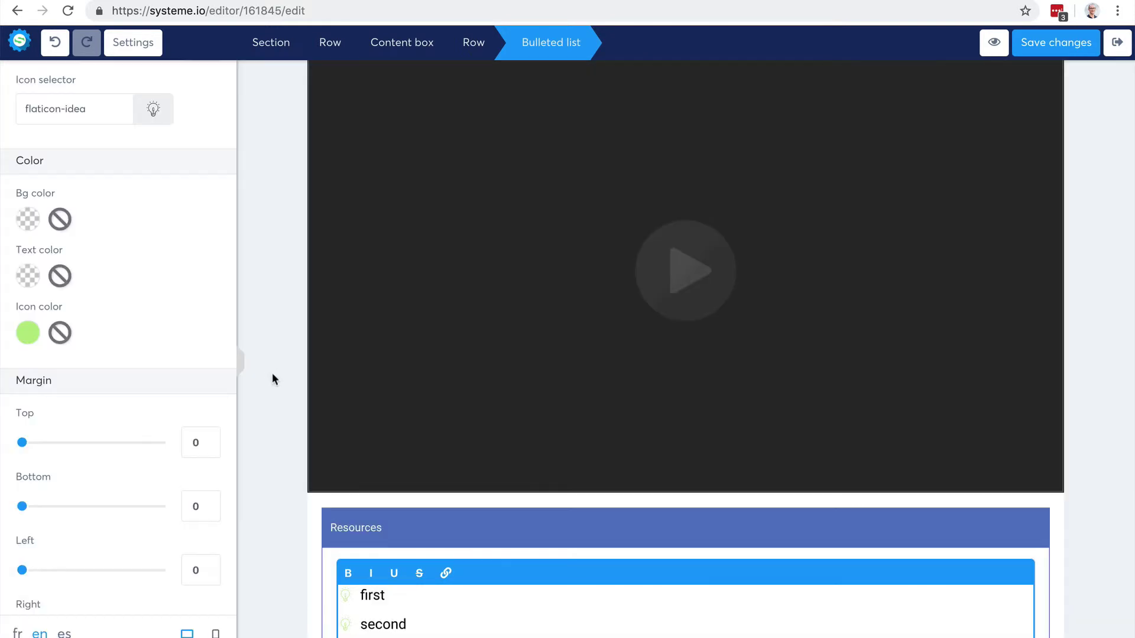
Fill the list items 'first' and 'second' and switch the bullets to check-circle icons.
click(360, 602)
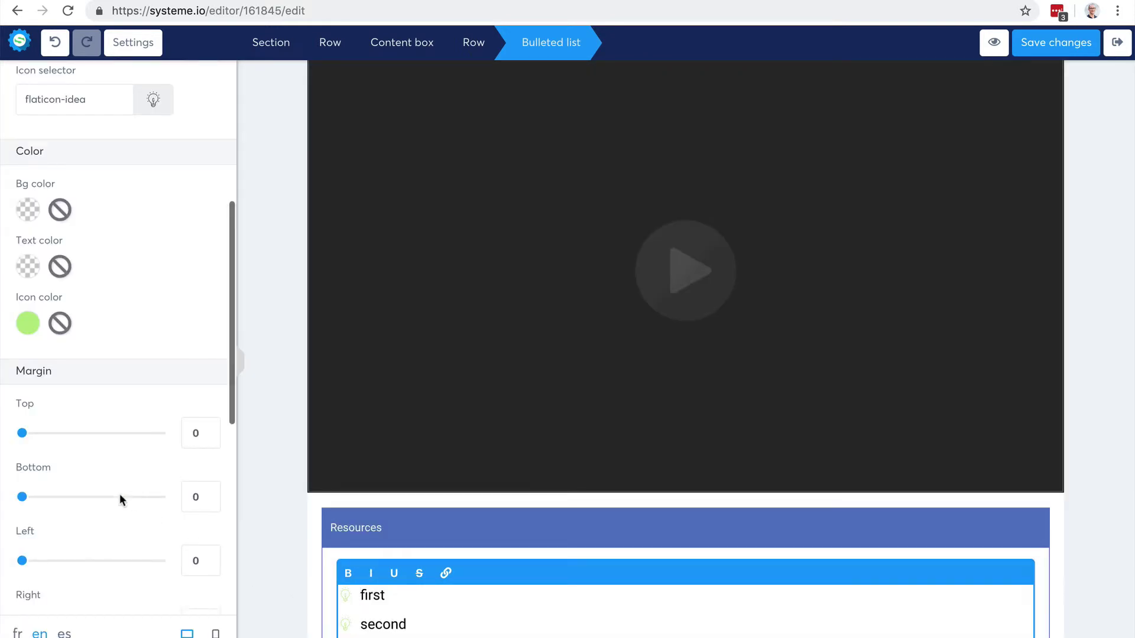
scroll(120, 500, down, 5)
scroll(119, 494, down, 2)
scroll(119, 500, down, 2)
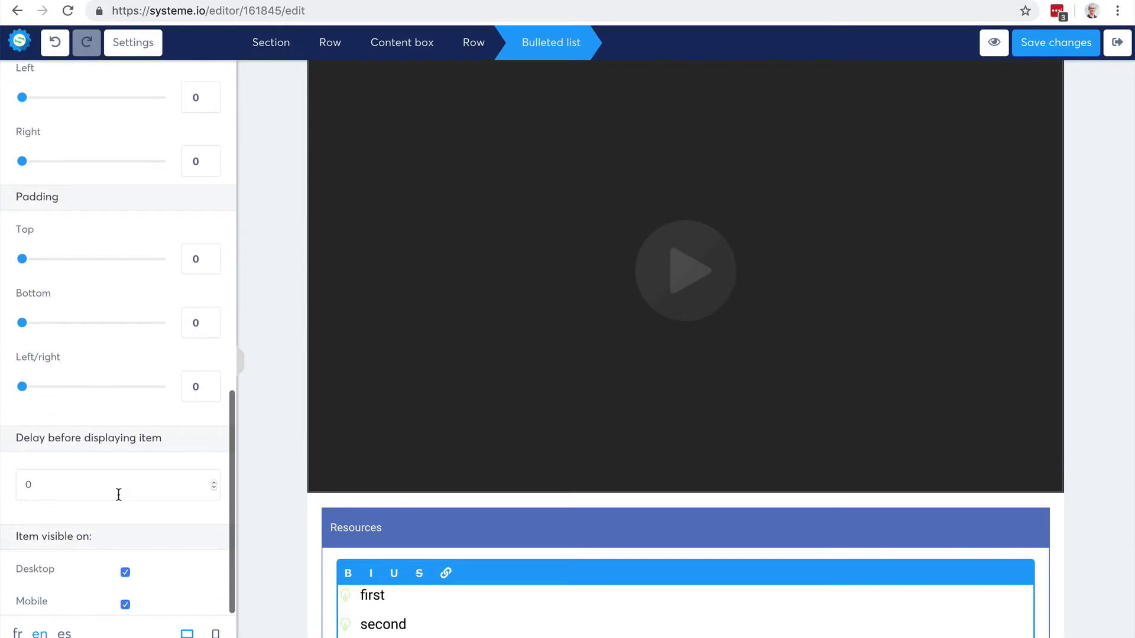
scroll(116, 495, up, 10)
scroll(117, 495, up, 3)
click(151, 280)
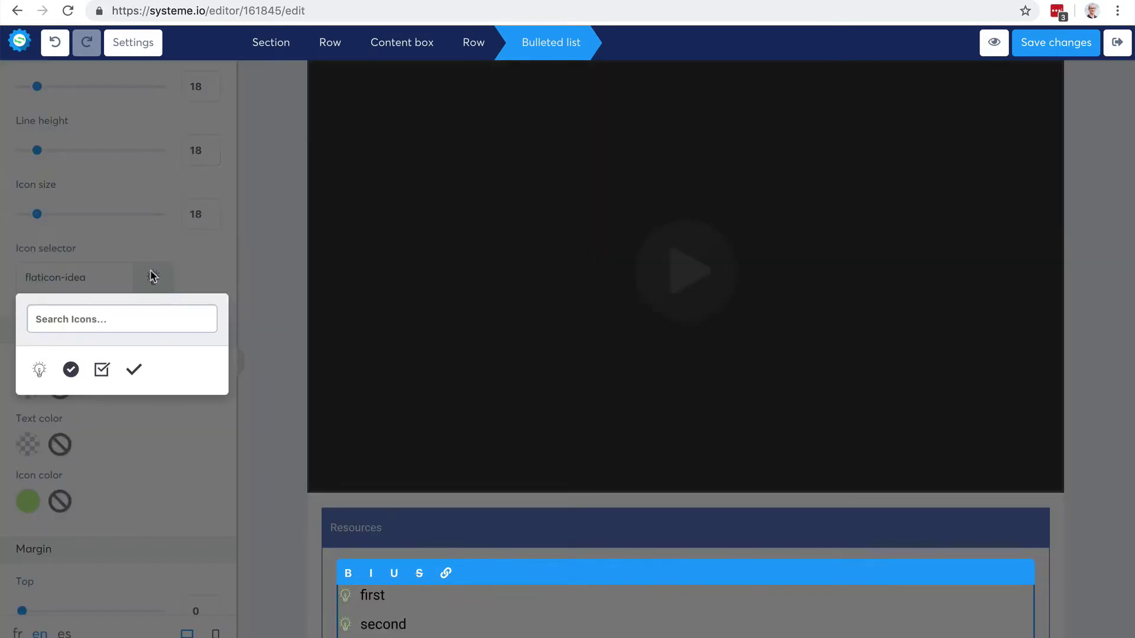
click(73, 373)
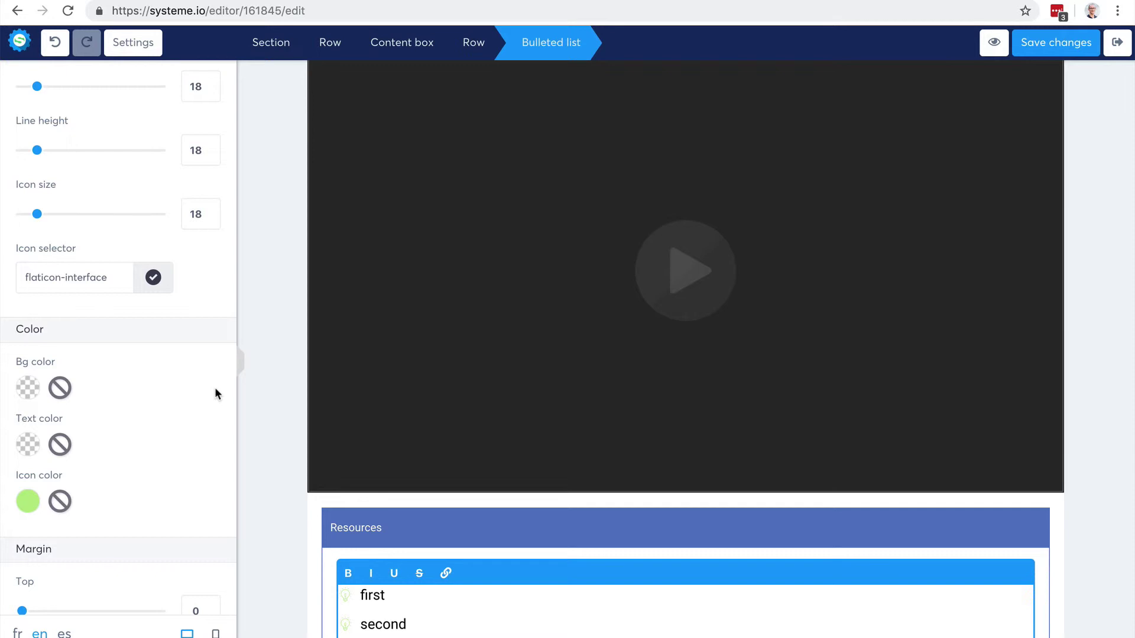
click(376, 608)
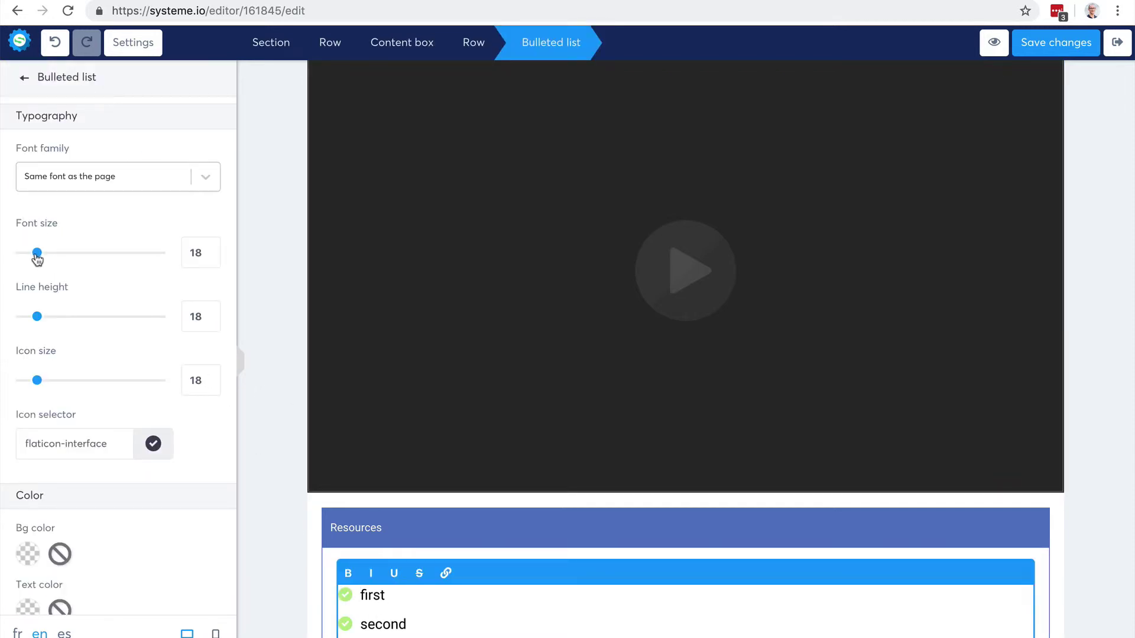
Save the lecture page and duplicate the 'Chapter 1: The foundation' lecture.
click(262, 371)
scroll(680, 254, up, 1)
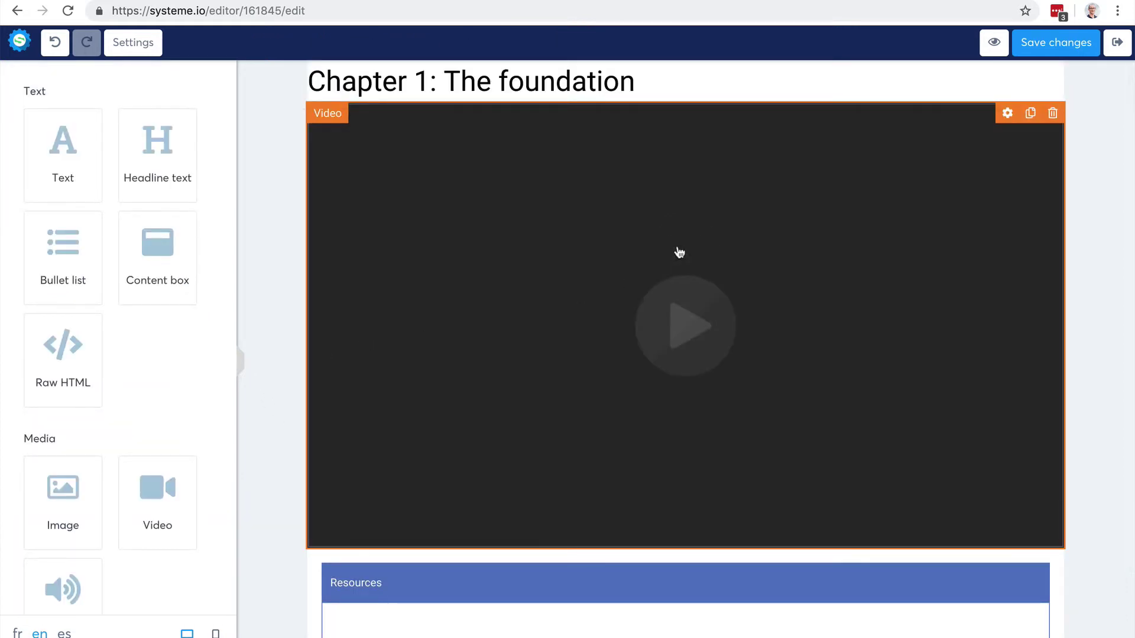
click(1060, 43)
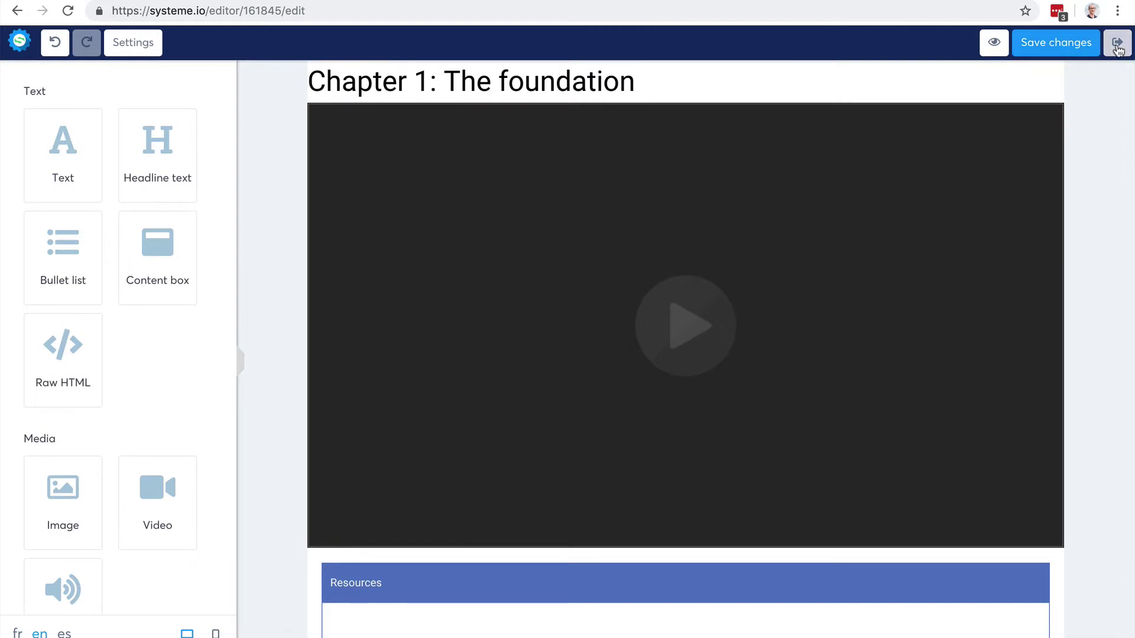
click(1117, 41)
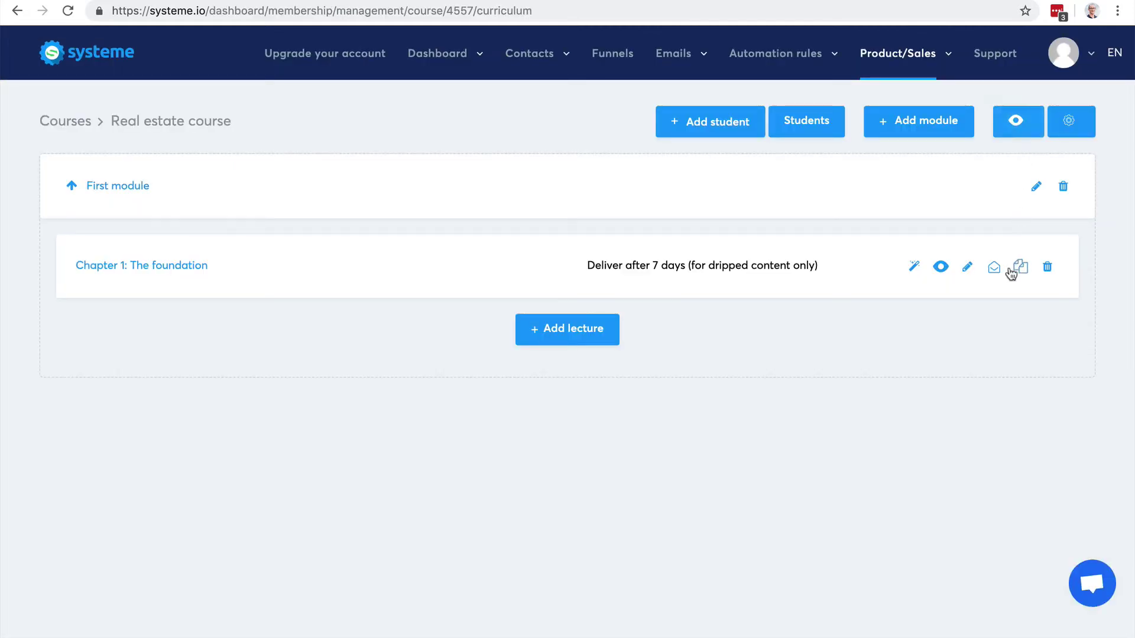
click(1022, 268)
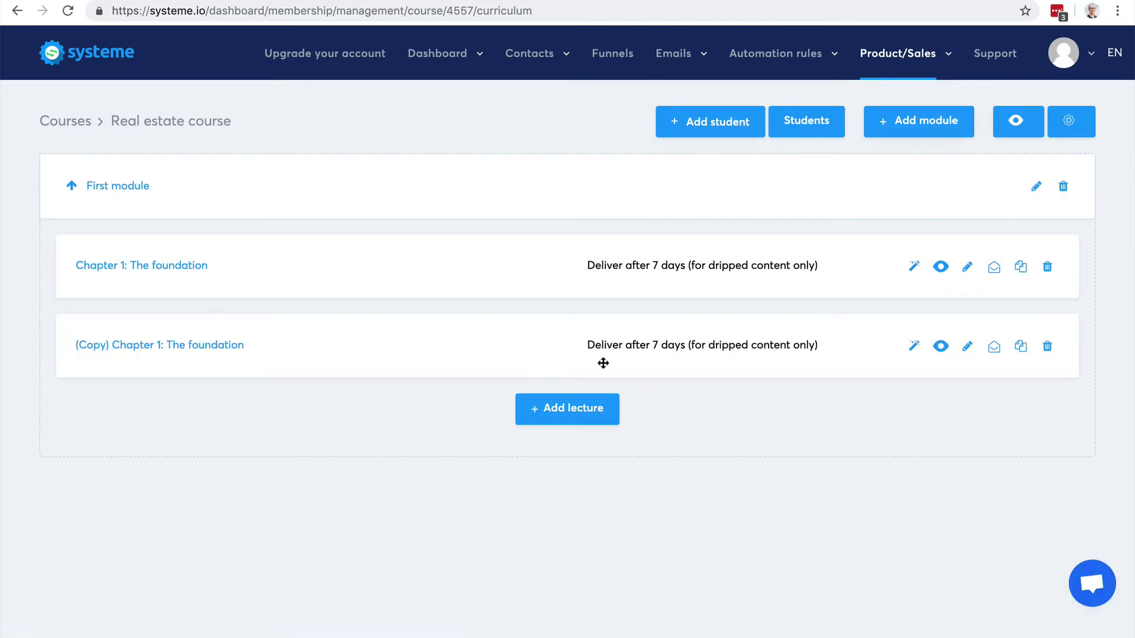
Change the copied lecture's headline to 'Chapter 2: The foundation' and save the page.
click(172, 347)
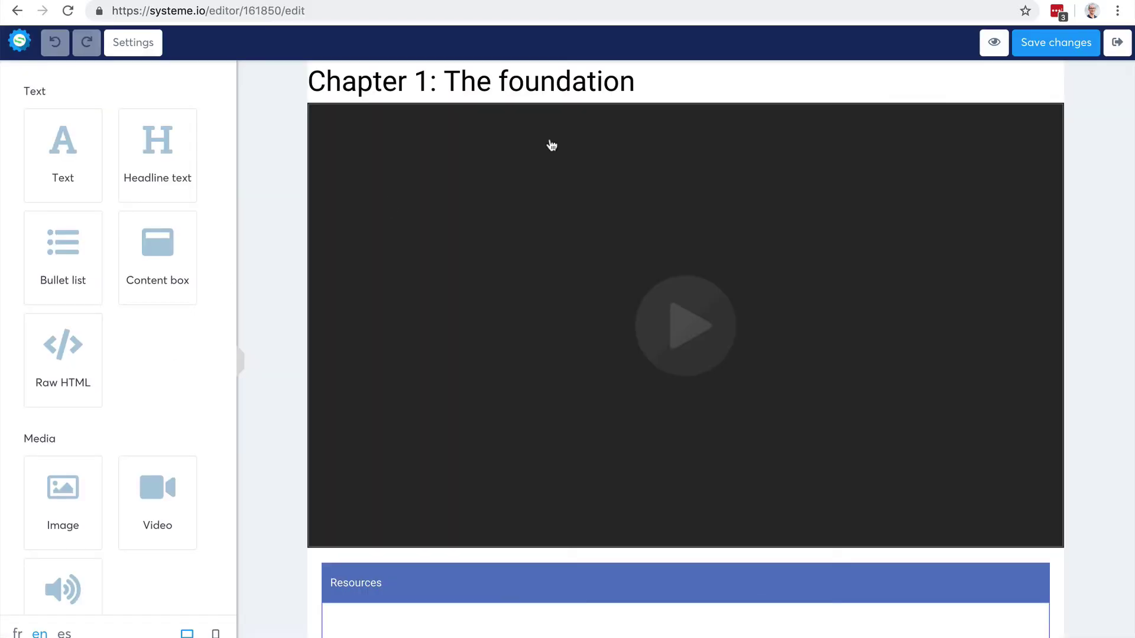
click(430, 80)
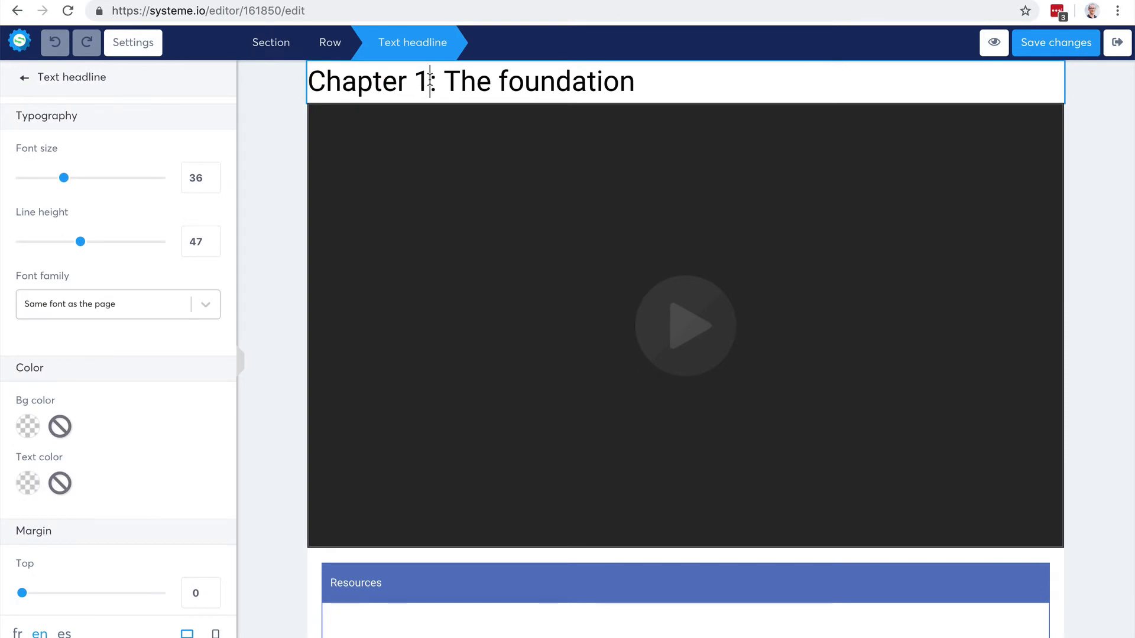
key(BackSpace)
text(2)
click(1045, 47)
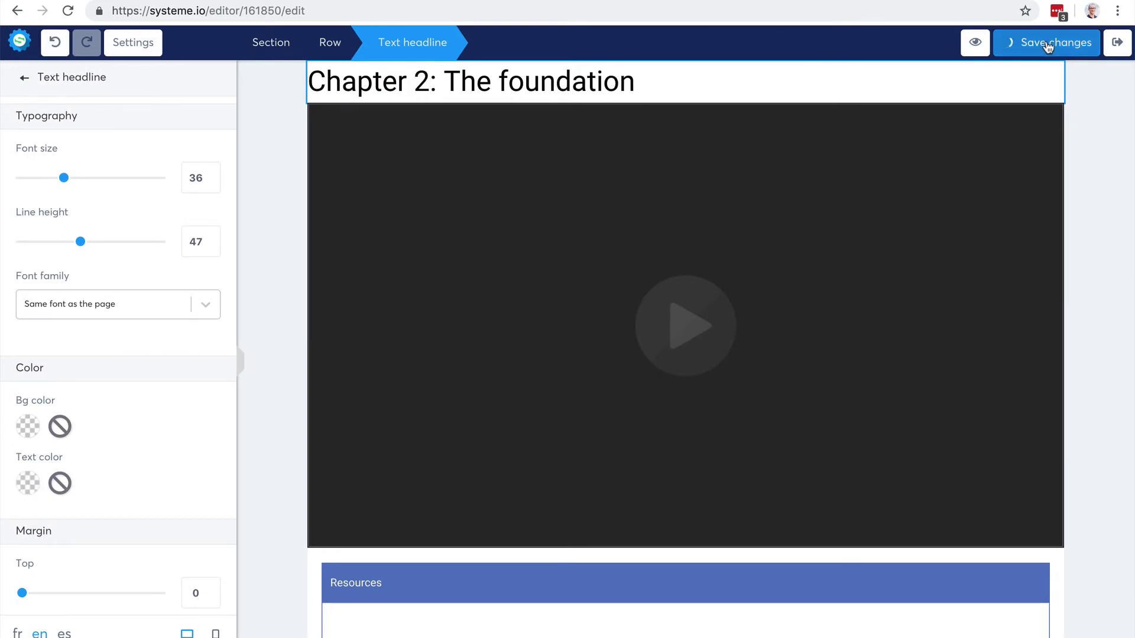
click(1121, 46)
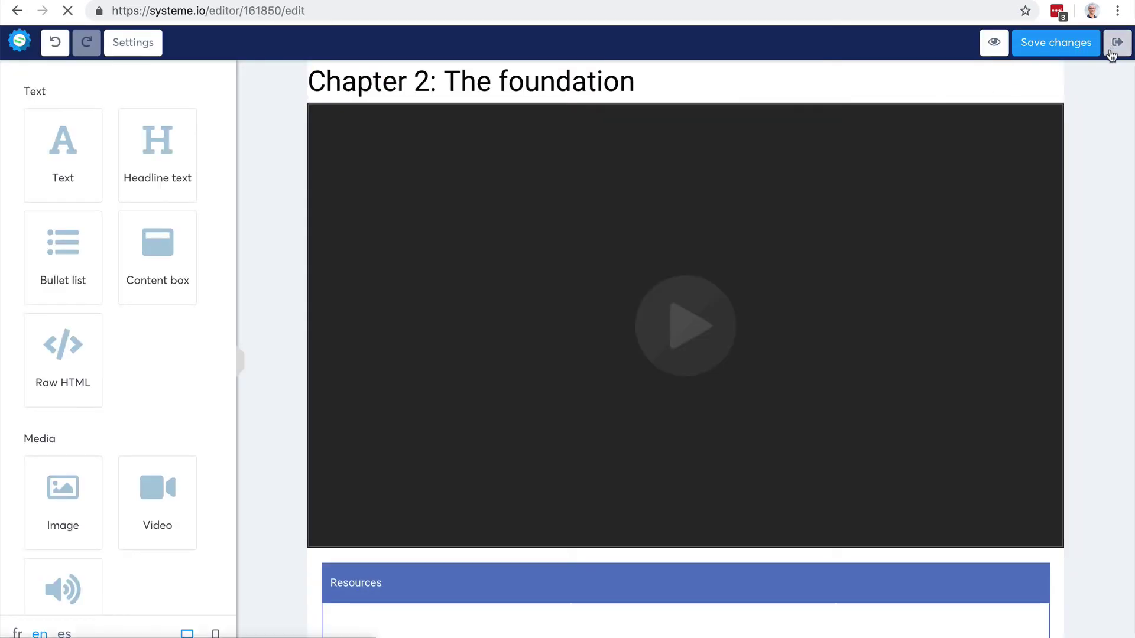
Rename '(Copy) Chapter 1: The foundation' to 'Chapter 2: The foundation'.
click(968, 347)
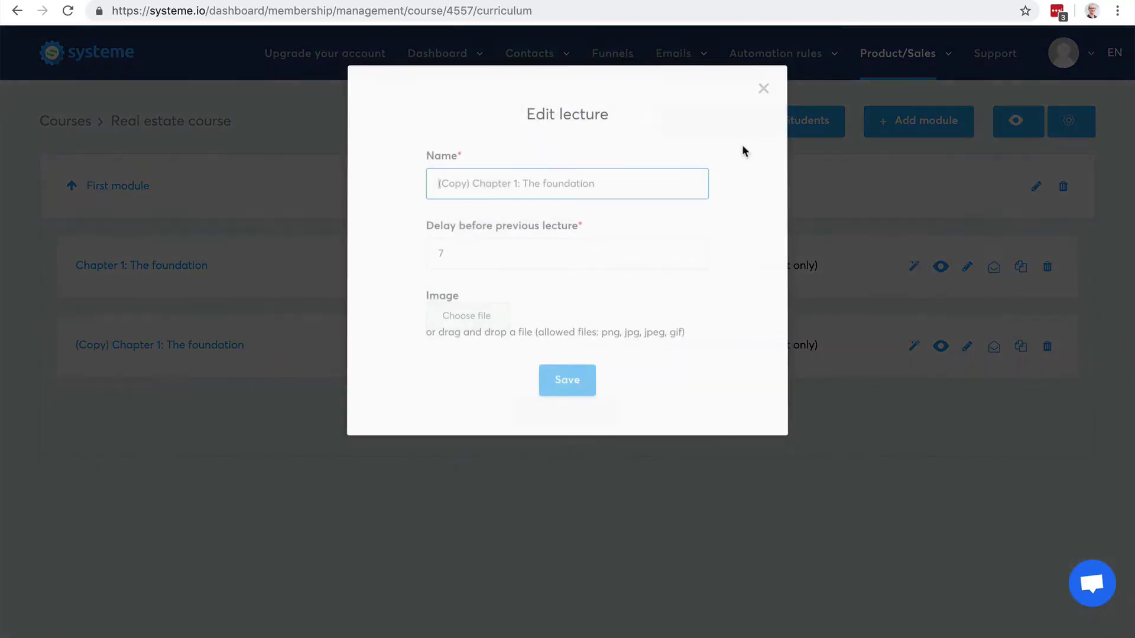
click(521, 184)
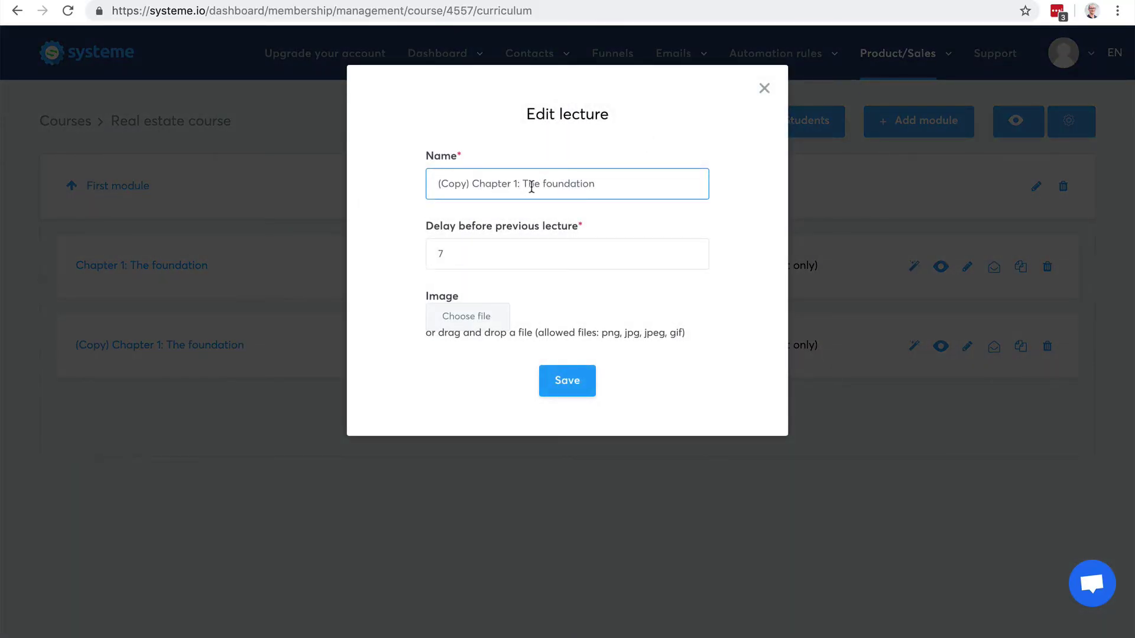
key(BackSpace)
text(2)
key(shift+Home)
key(BackSpace)
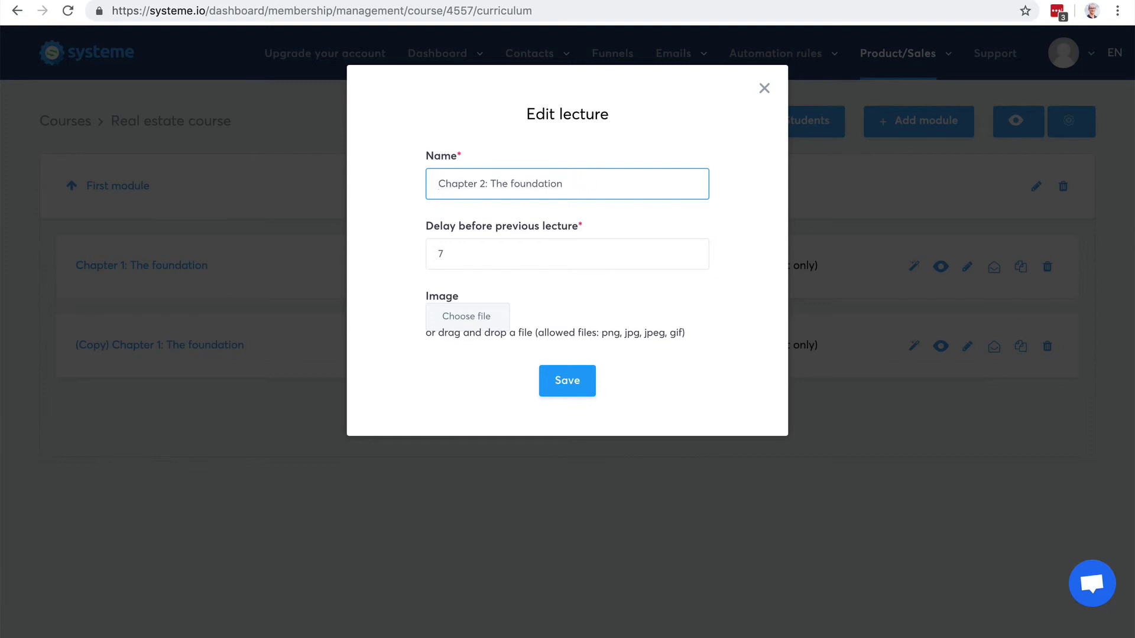
click(566, 381)
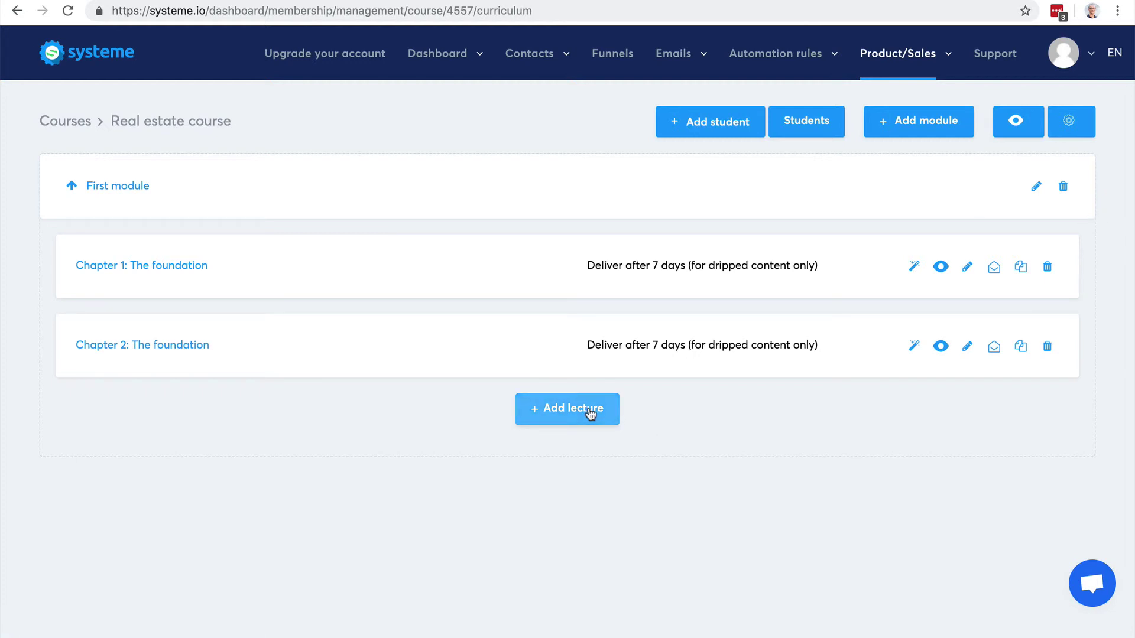
Add 'Module 2', check both modules' settings unchanged, and expand First module.
click(930, 121)
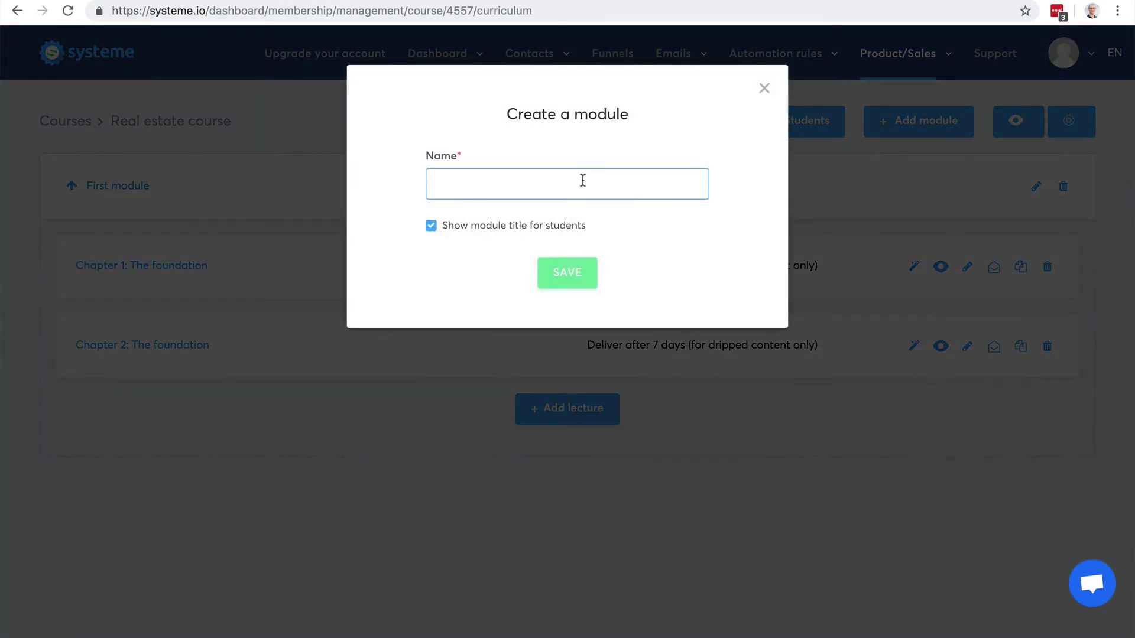
text(Module 2)
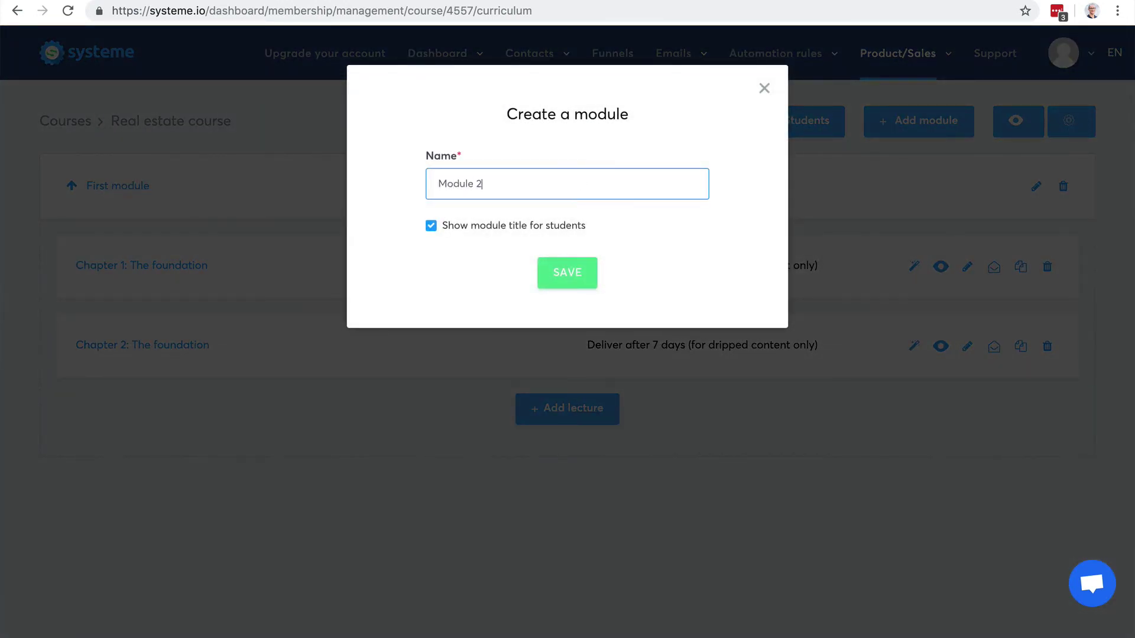
click(568, 272)
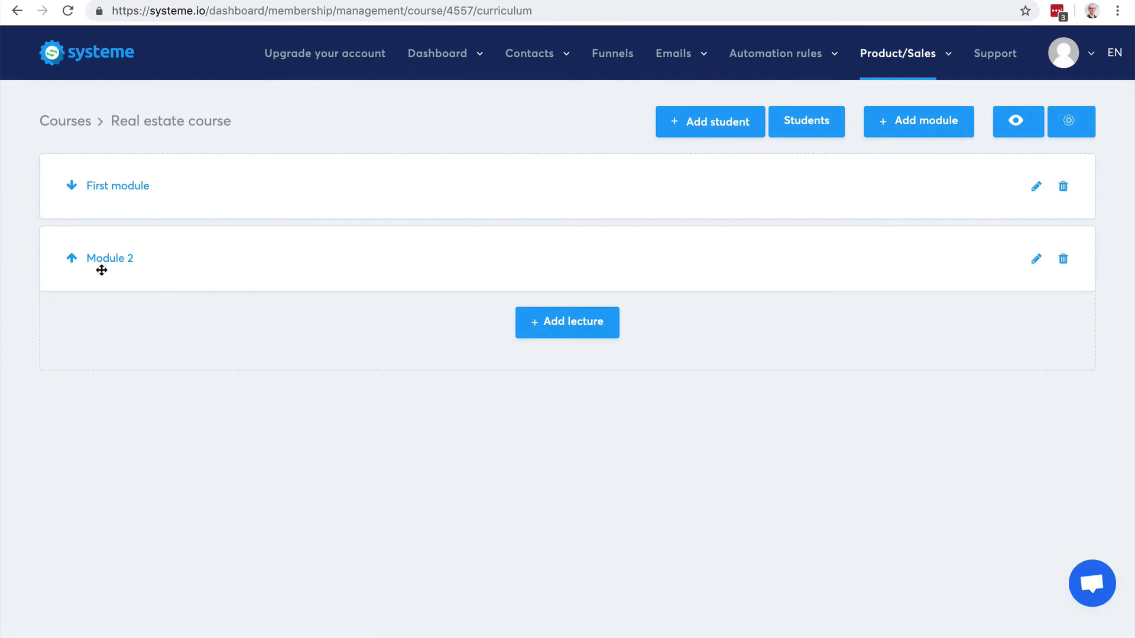
click(99, 259)
click(570, 276)
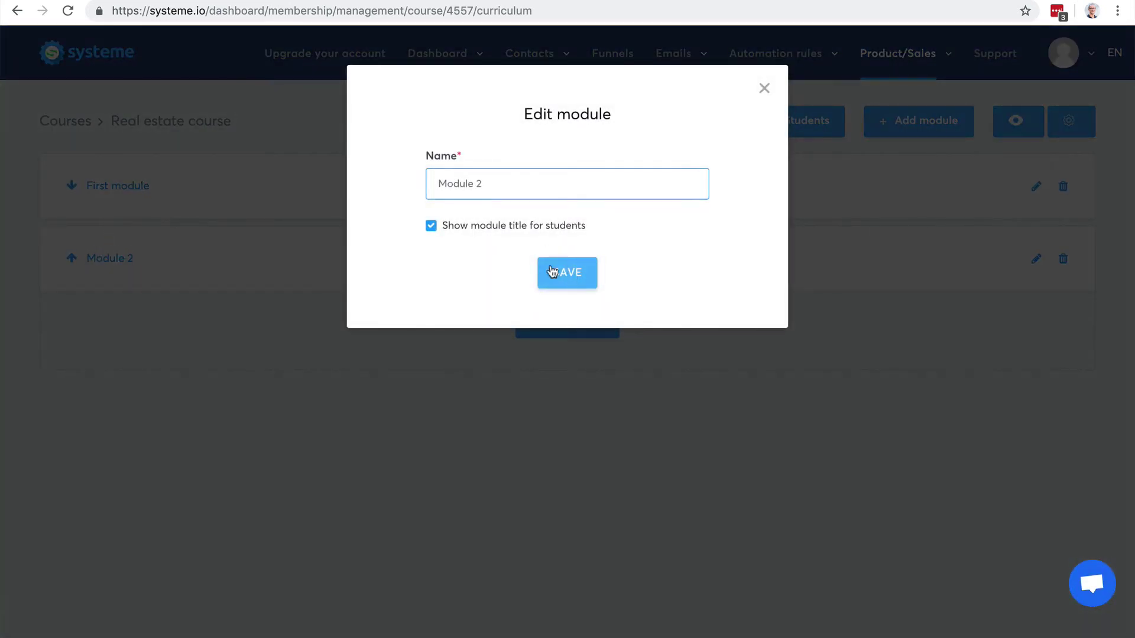
click(109, 187)
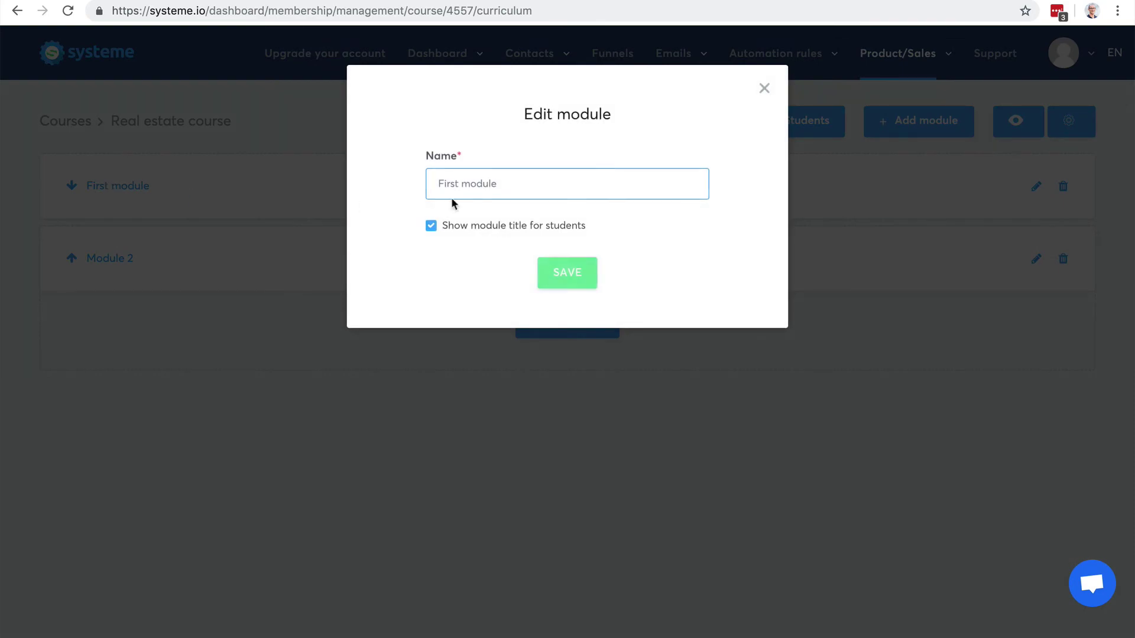
click(762, 89)
click(74, 187)
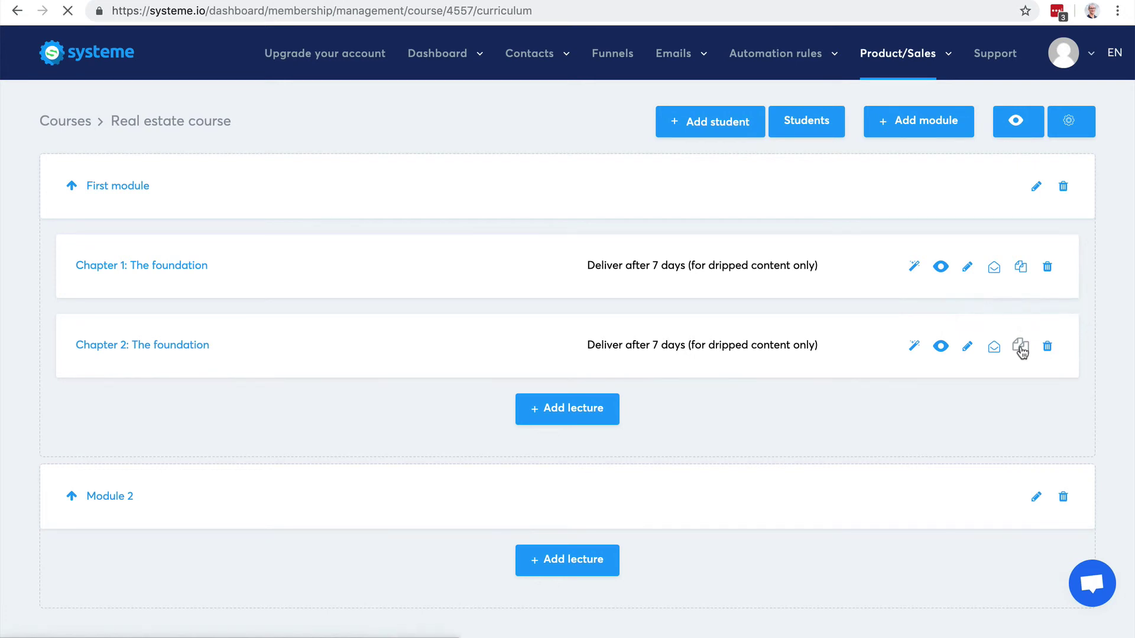
Move the '(Copy) Chapter 2: The foundation' lecture from First module into Module 2.
click(1021, 348)
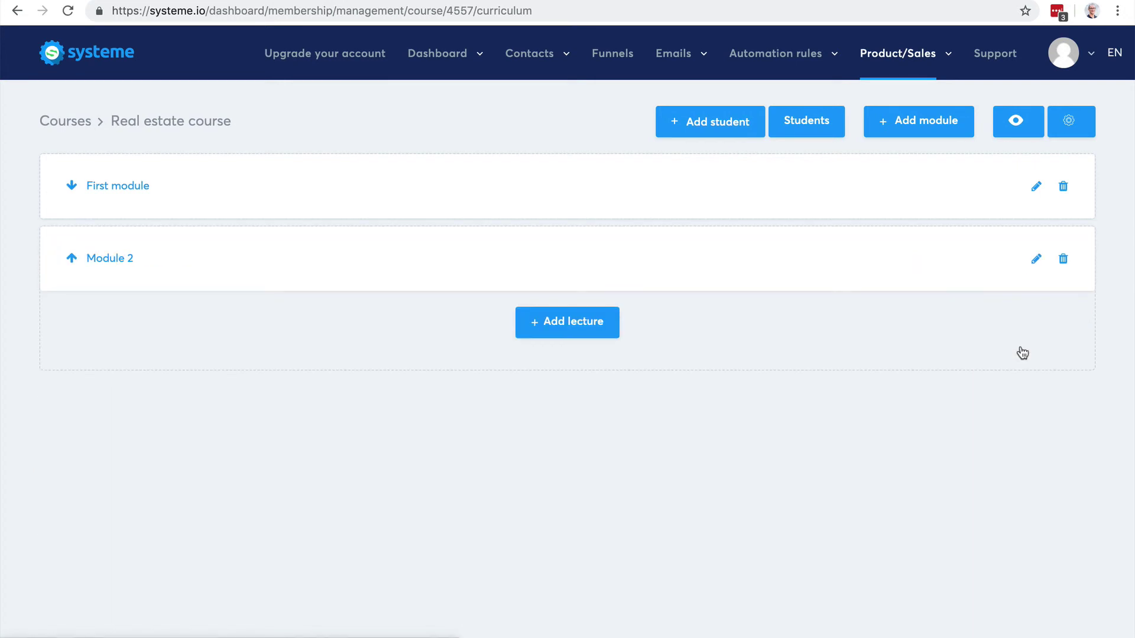
click(73, 187)
drag(387, 422, 423, 626)
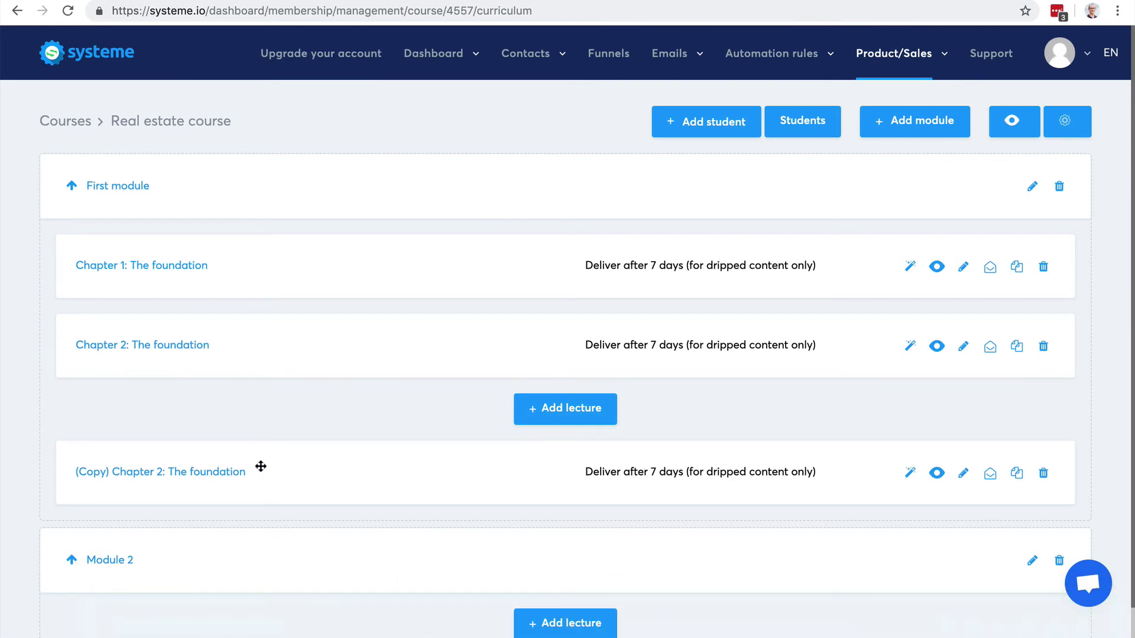
drag(261, 467, 425, 633)
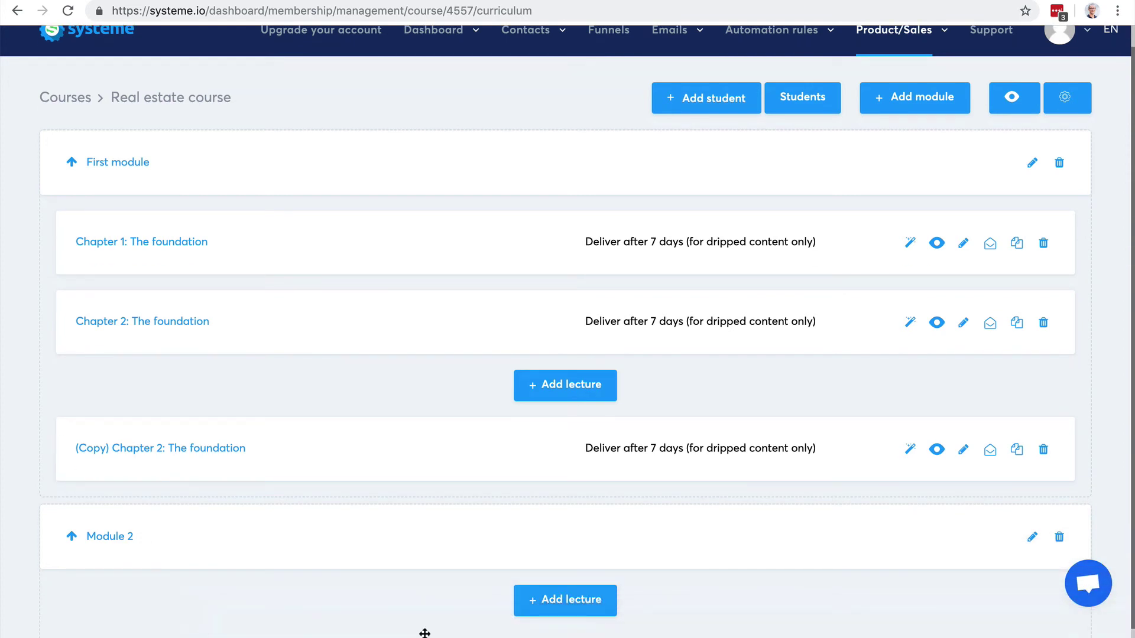
scroll(551, 535, down, 1)
mouse_move(221, 418)
mouse_down()
mouse_move(457, 506)
mouse_move(644, 608)
mouse_move(618, 616)
mouse_up()
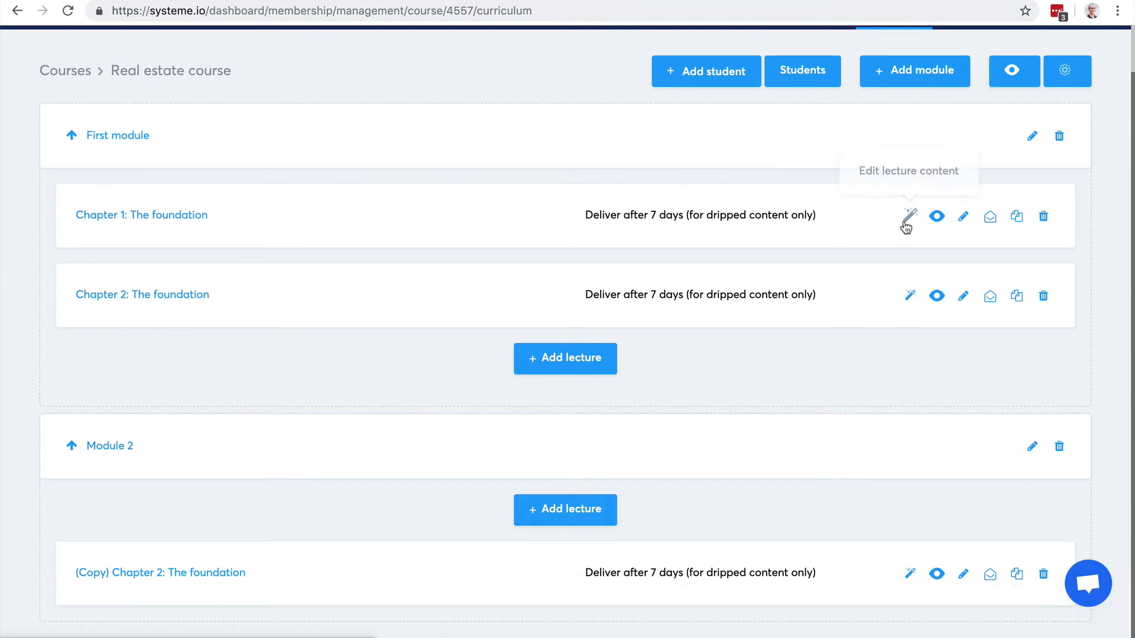
scroll(906, 230, up, 1)
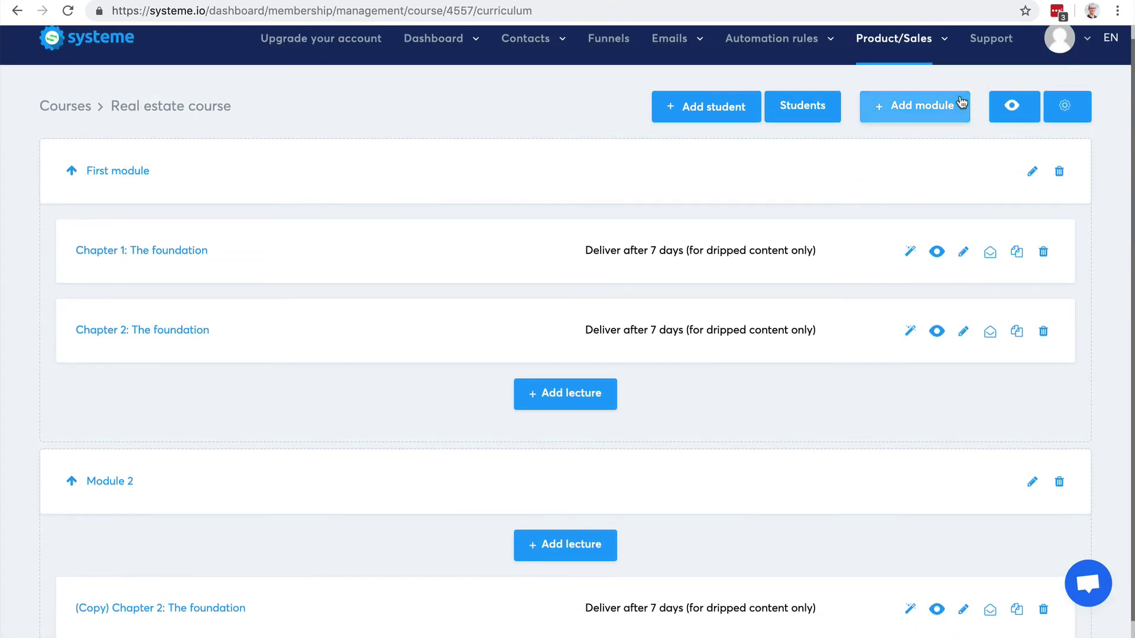
scroll(936, 111, down, 1)
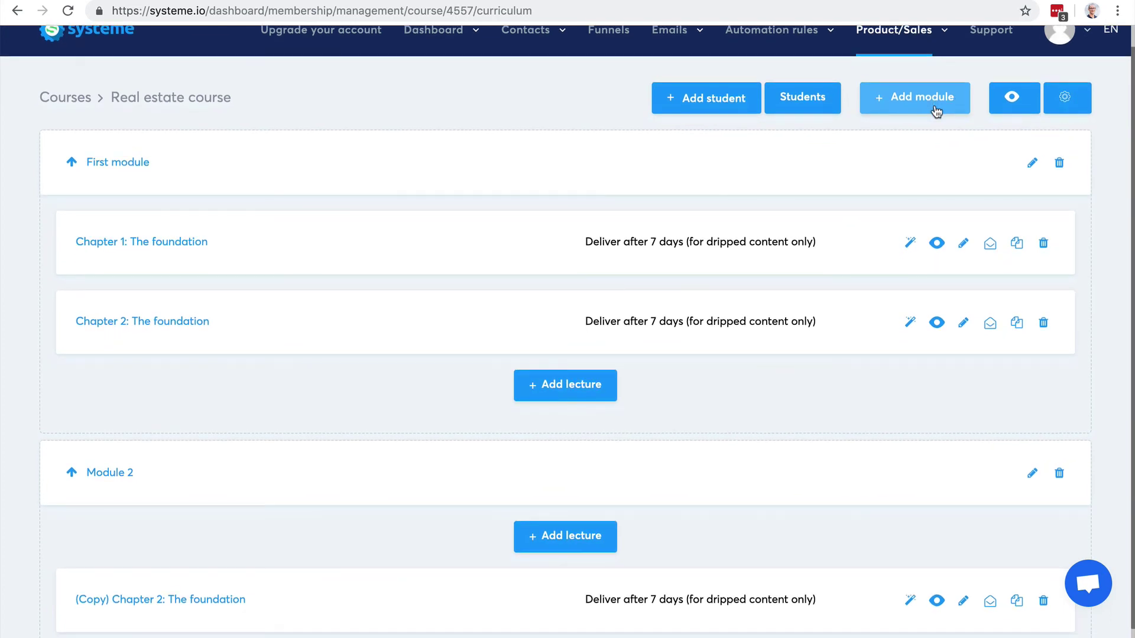
scroll(936, 112, up, 1)
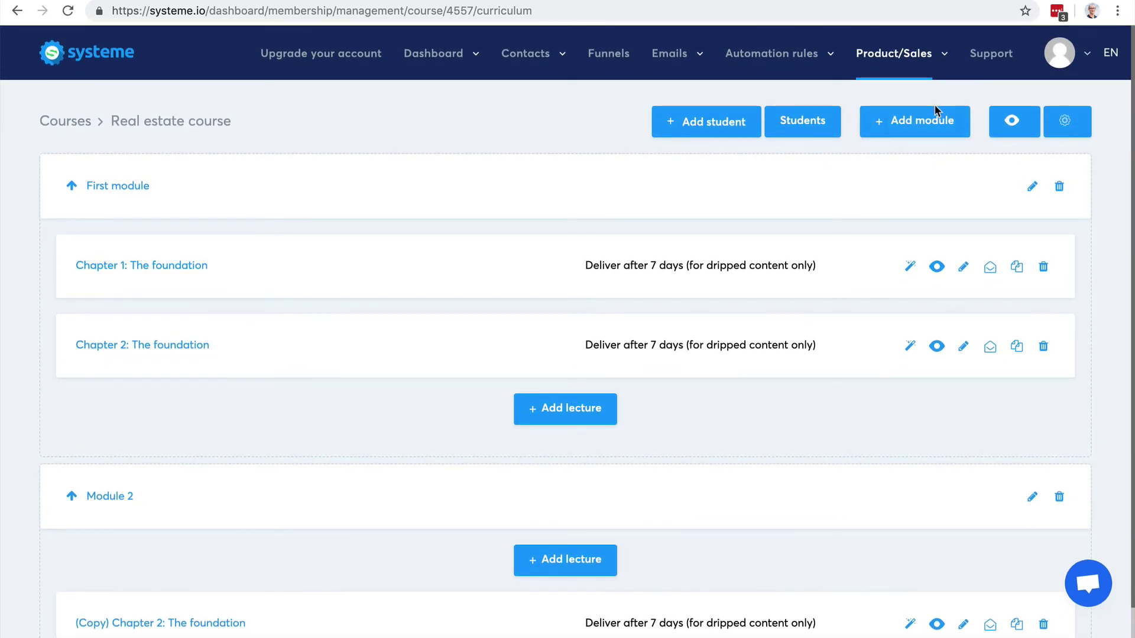